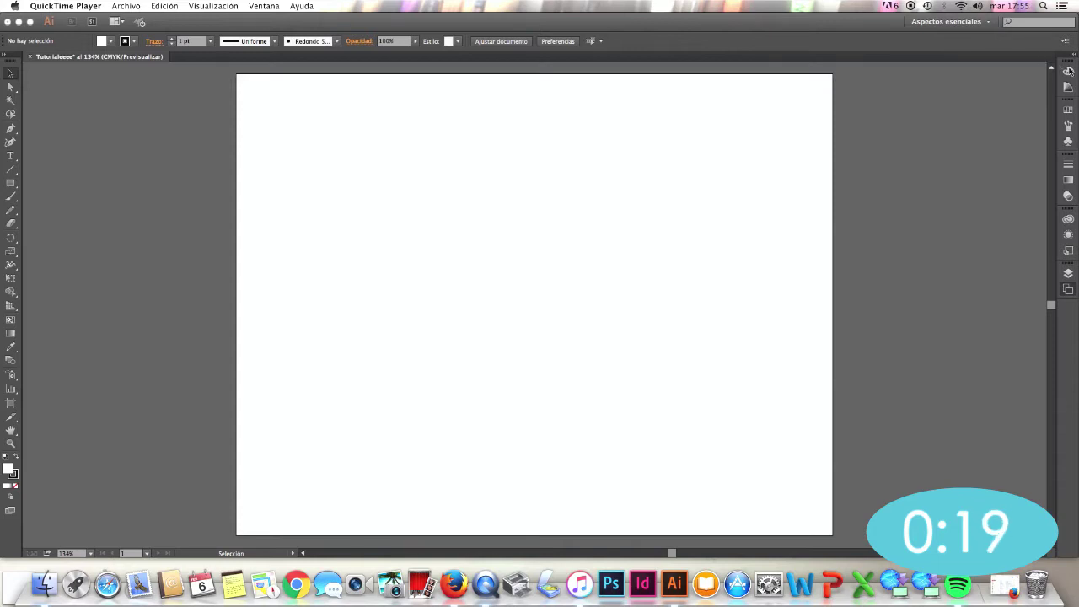
Step: Open the Color panel and swap fill and stroke, making the fill black (K 100) and the stroke white
left_click(1068, 72)
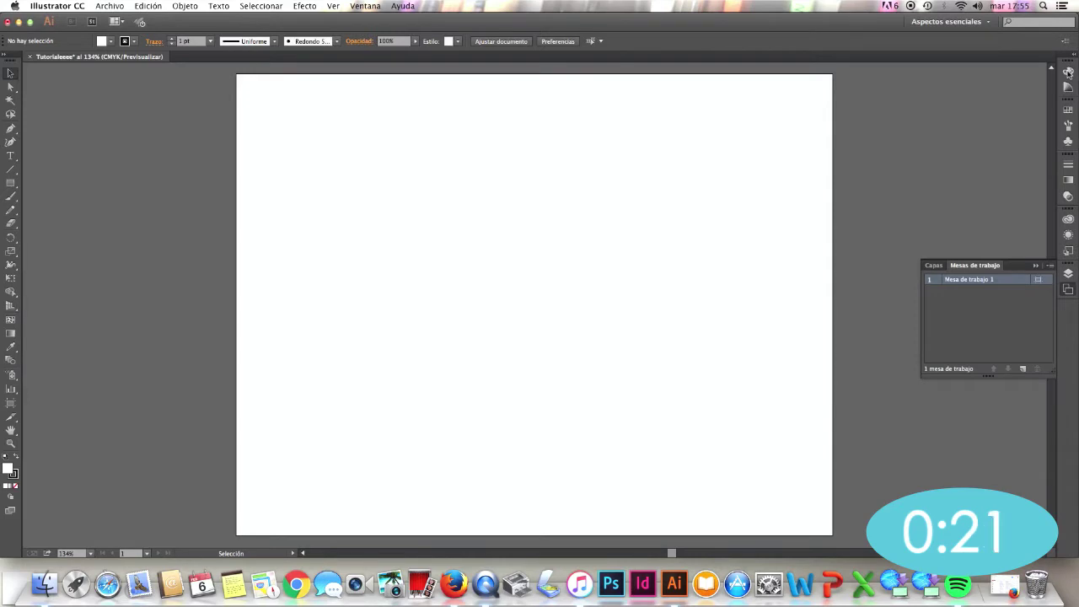
left_click(1069, 73)
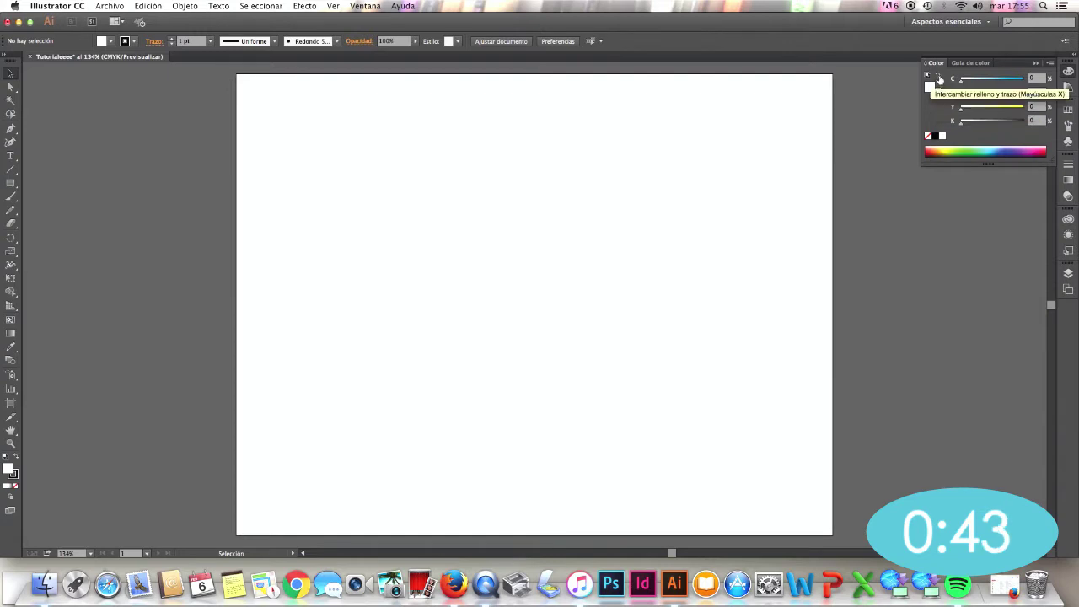
left_click(939, 78)
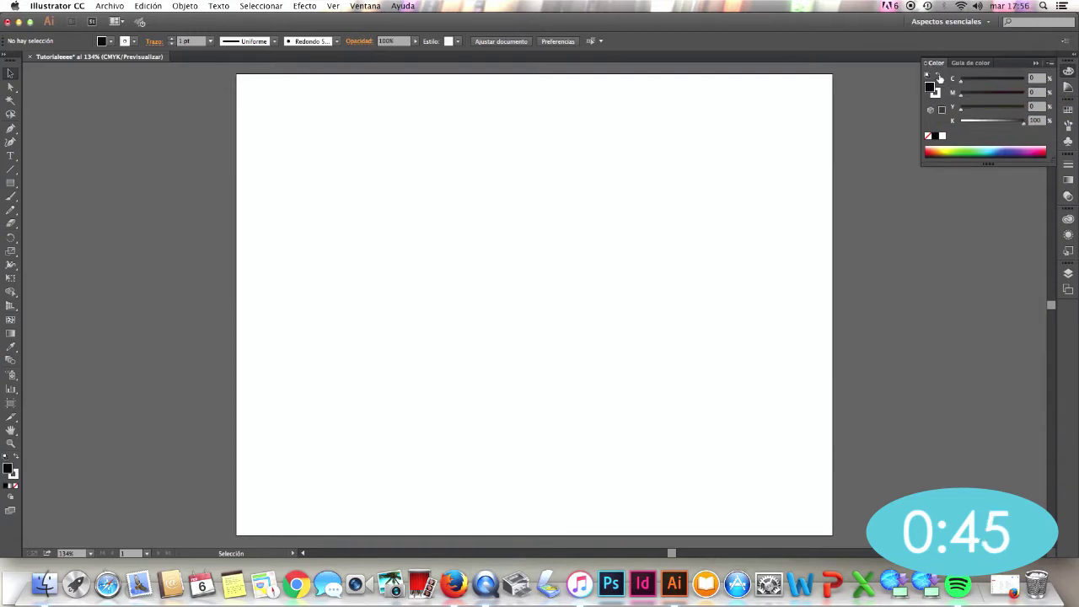
left_click(940, 78)
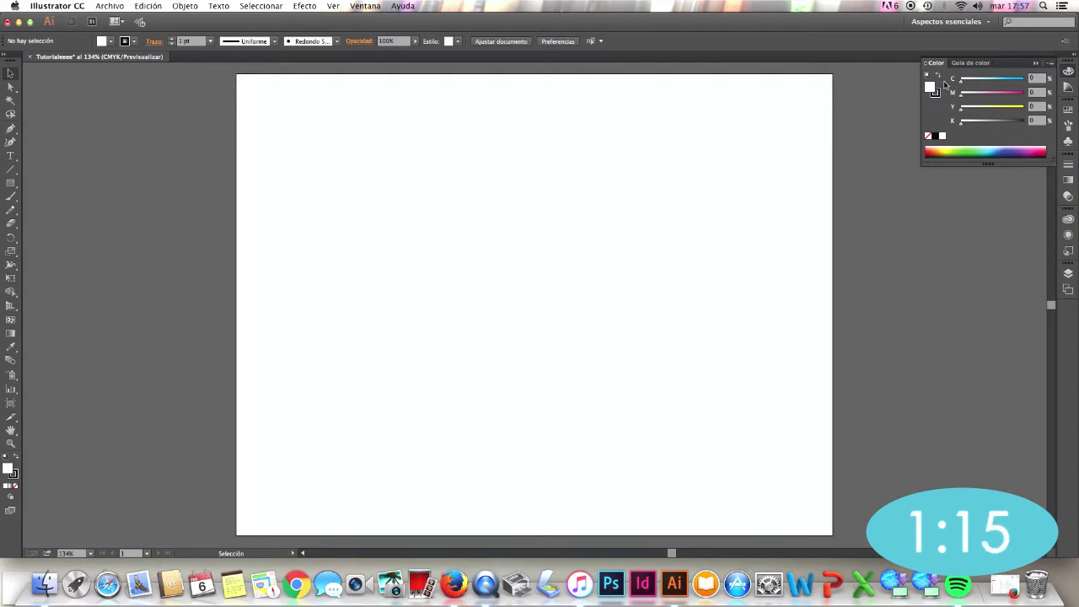
Step: Add cyan and magenta to the fill, then set the fill to None and the stroke to black
left_click_drag(961, 79, 985, 80)
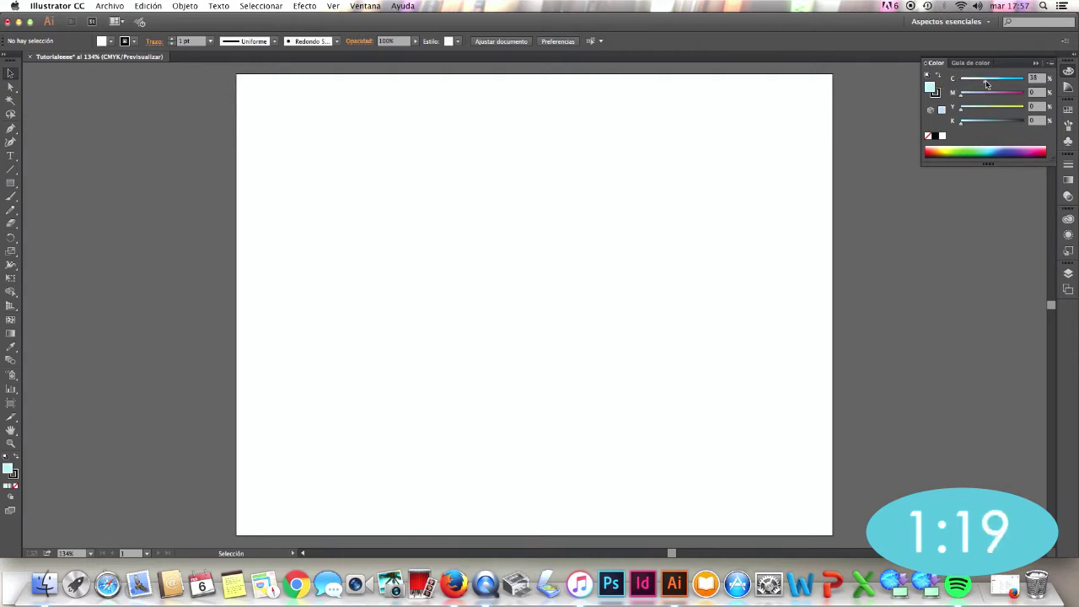
left_click_drag(963, 95, 998, 98)
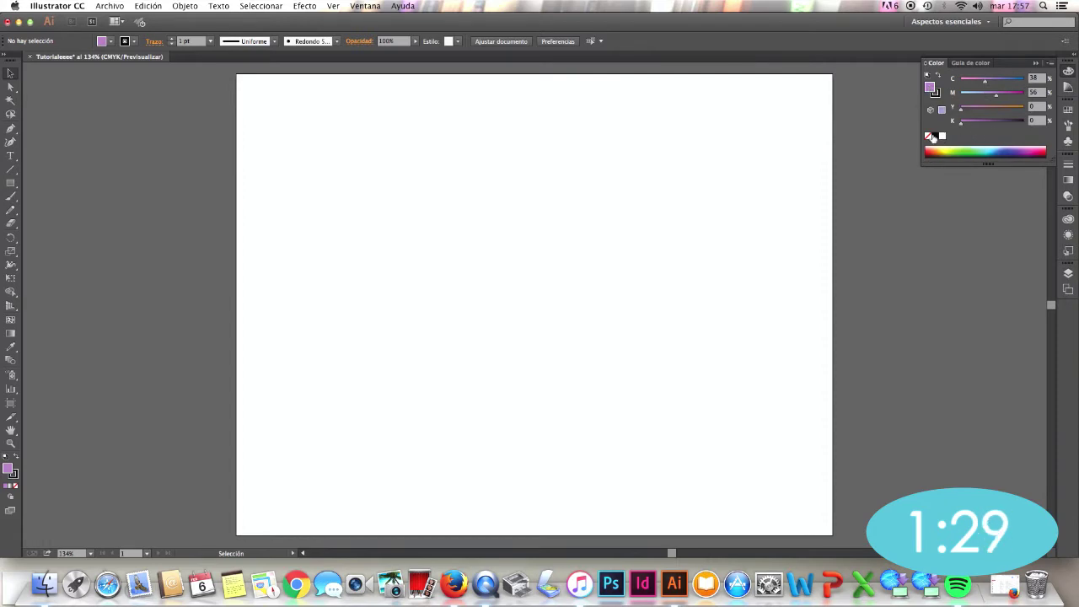
left_click(928, 137)
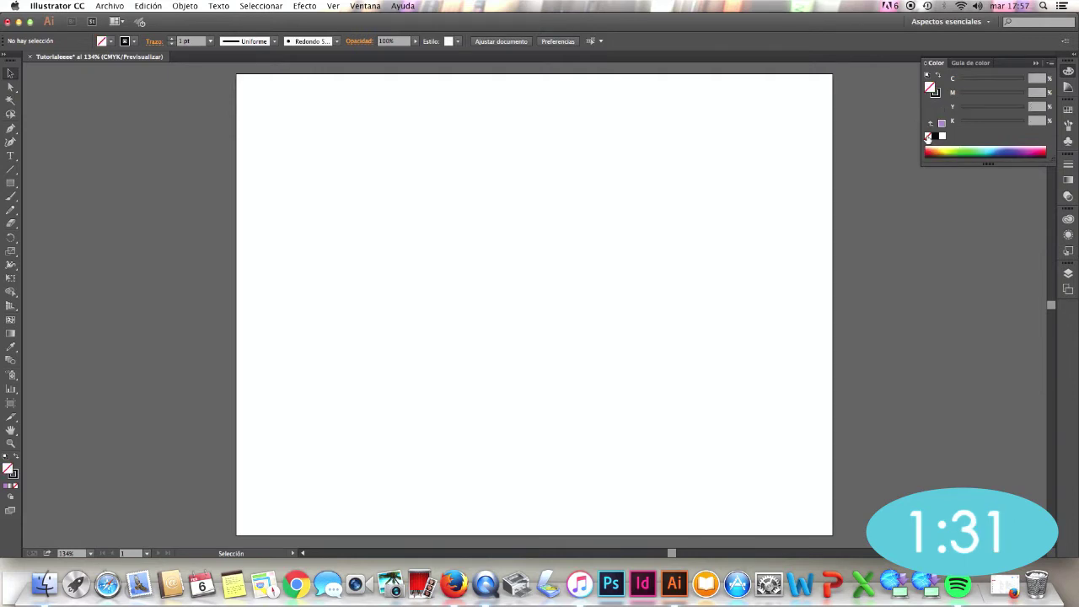
left_click(934, 92)
left_click(928, 136)
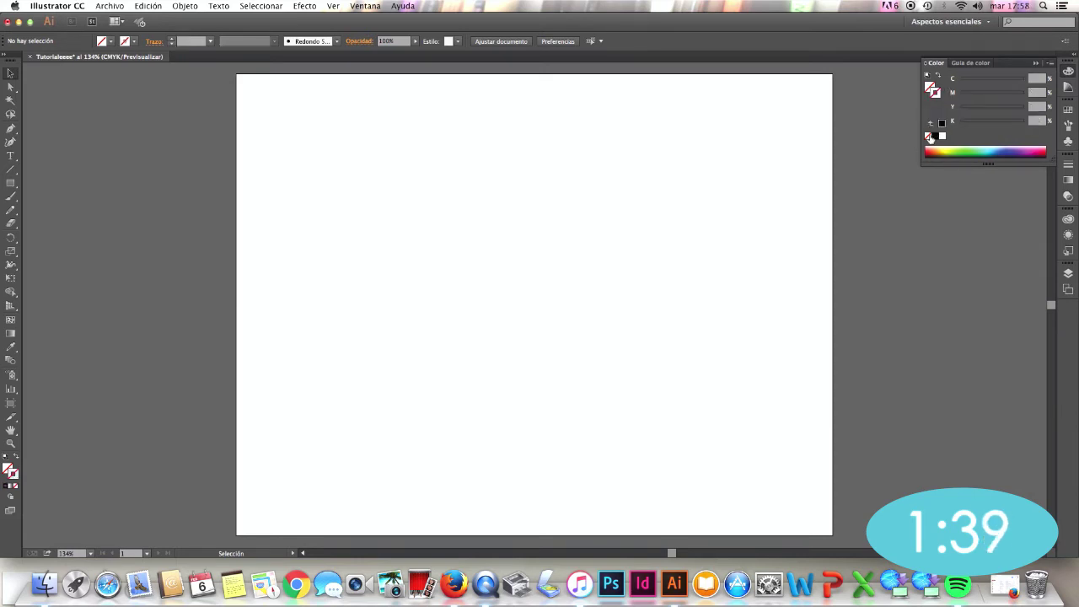
left_click(935, 136)
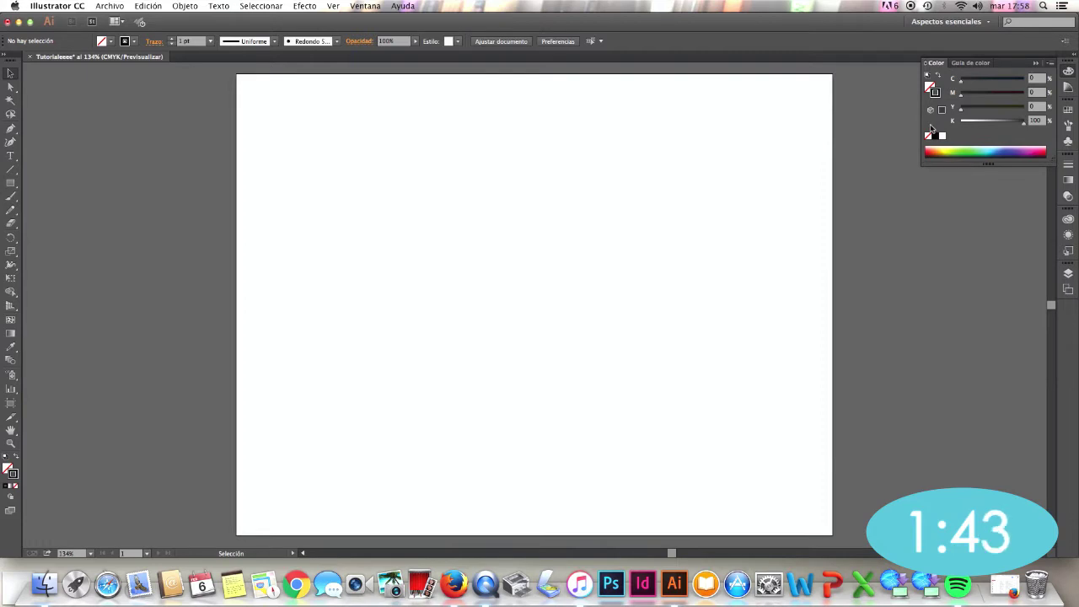
Step: Pick a light green fill from the spectrum and raise its yellow to 60
left_click(931, 87)
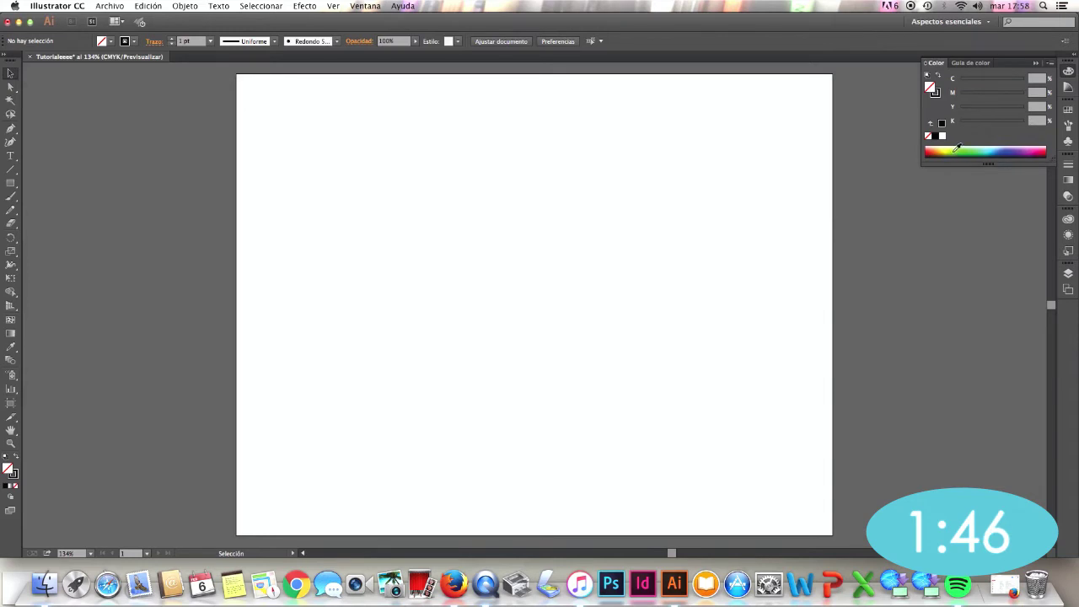
left_click(958, 150)
left_click(1007, 150)
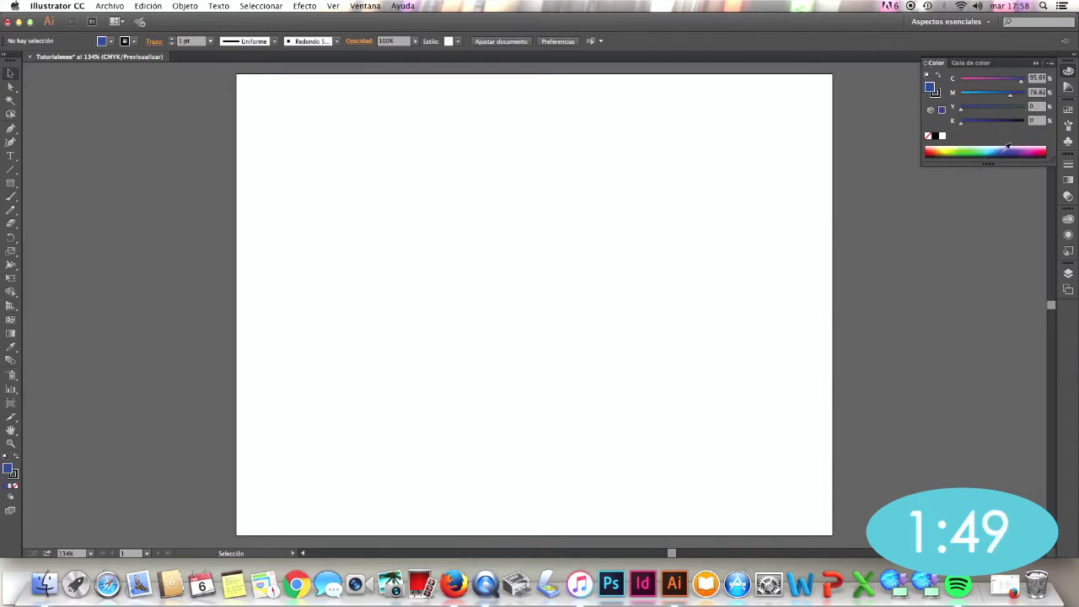
left_click(979, 150)
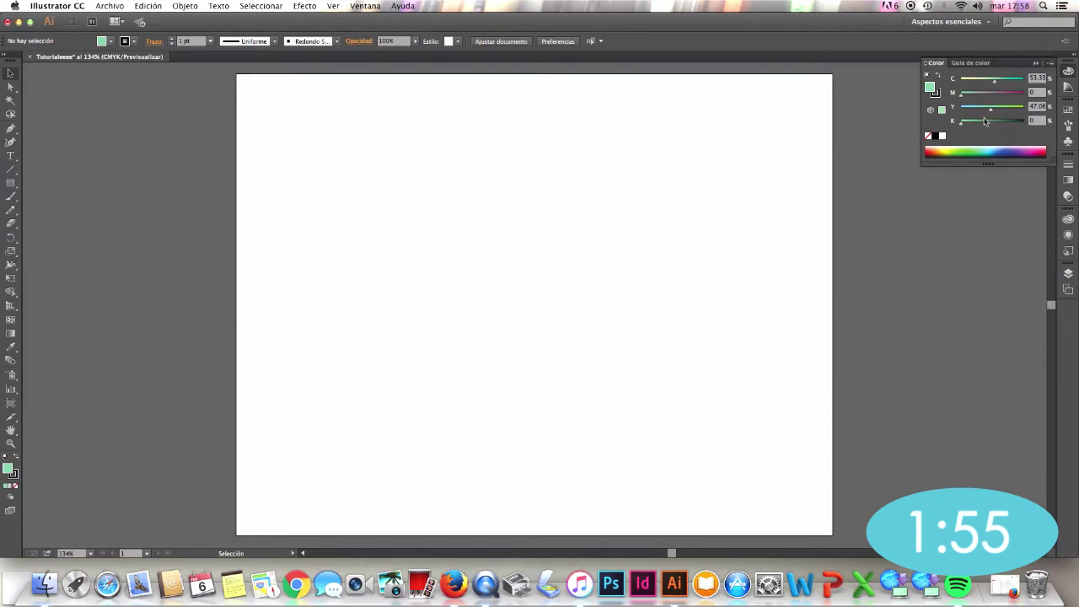
left_click_drag(991, 112, 999, 110)
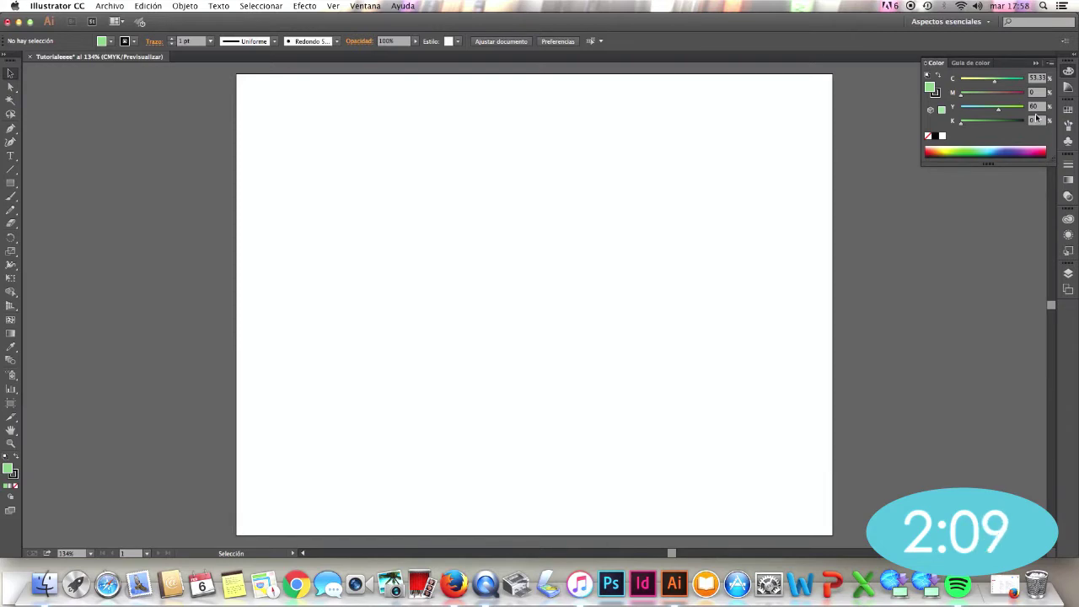
left_click(1051, 64)
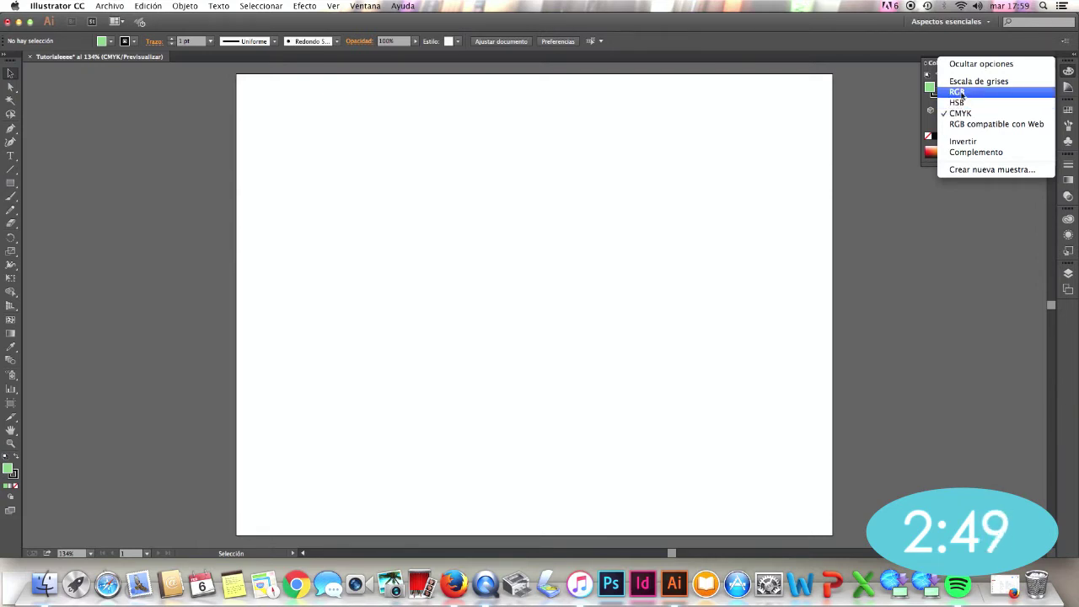
left_click(972, 66)
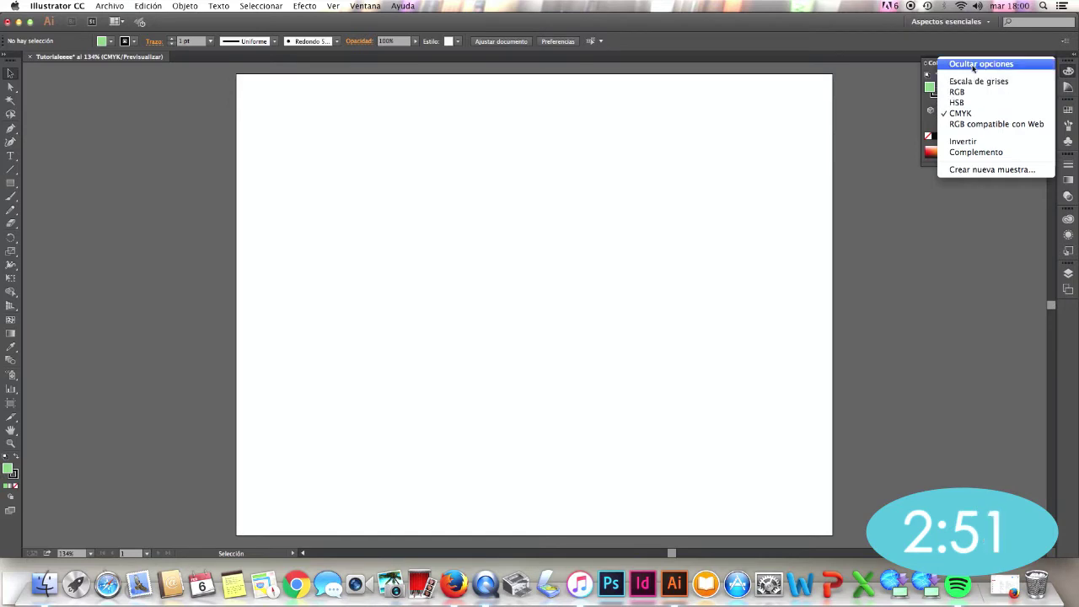
left_click(1010, 63)
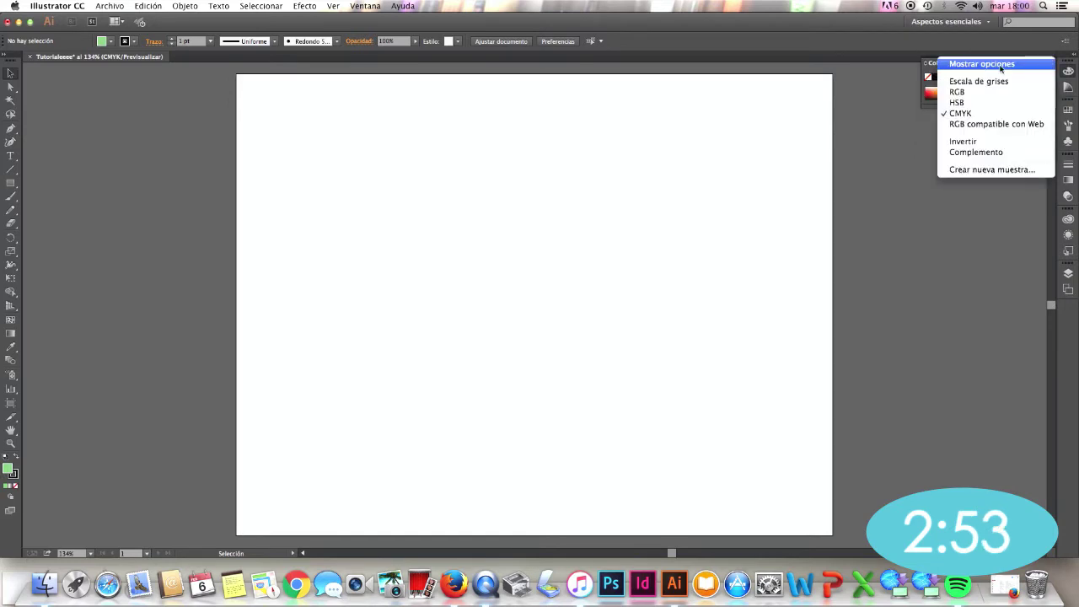
left_click(1001, 65)
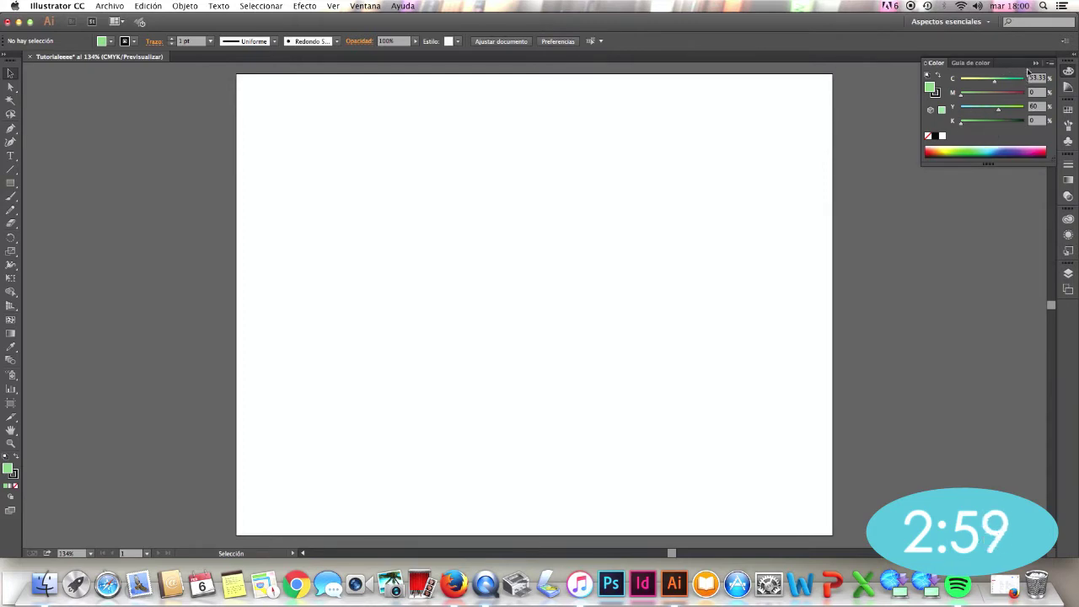
left_click(1036, 64)
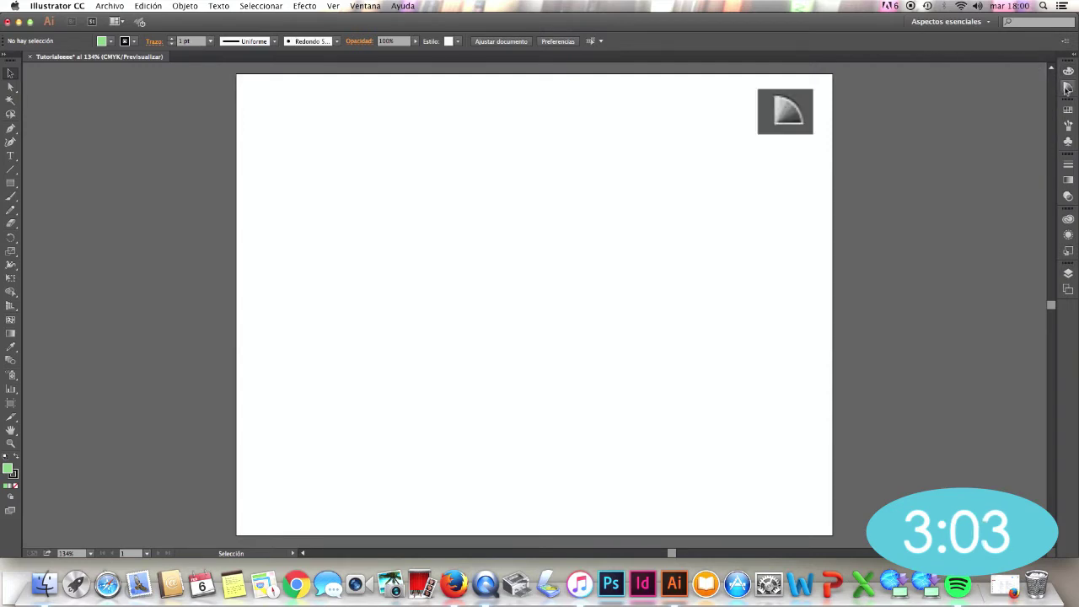
Step: Open the Color Guide panel to see variations of the light green fill
left_click(1067, 88)
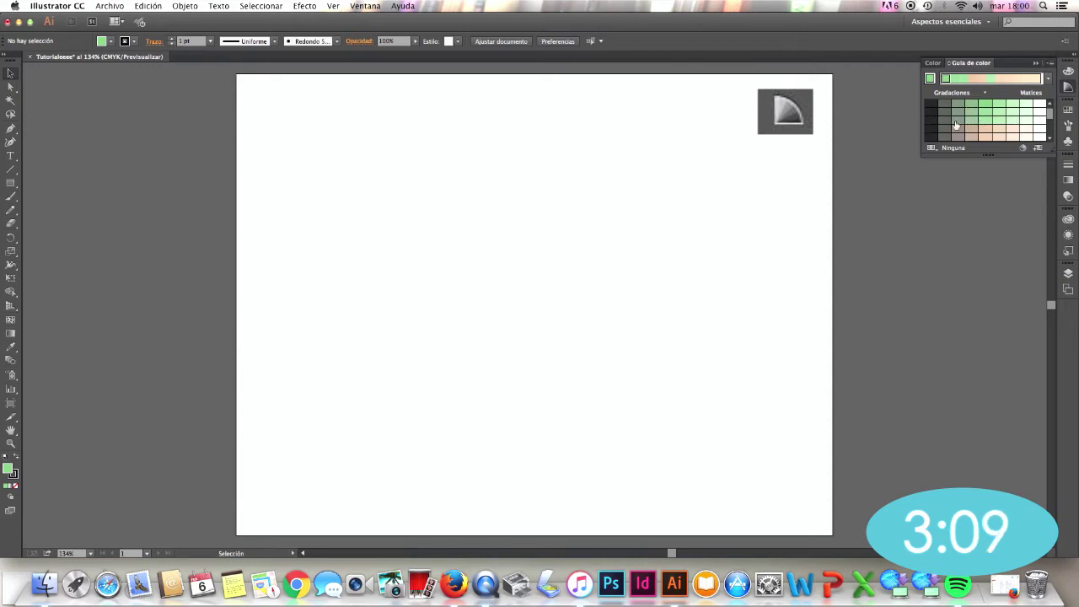
scroll(987, 121, "down", 2)
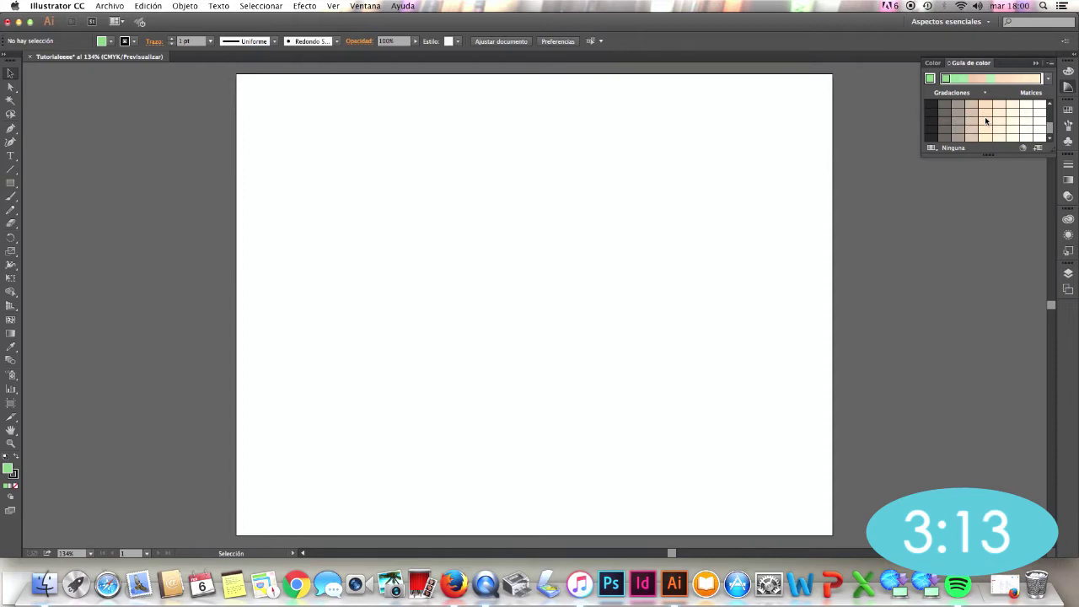
scroll(986, 121, "up", 2)
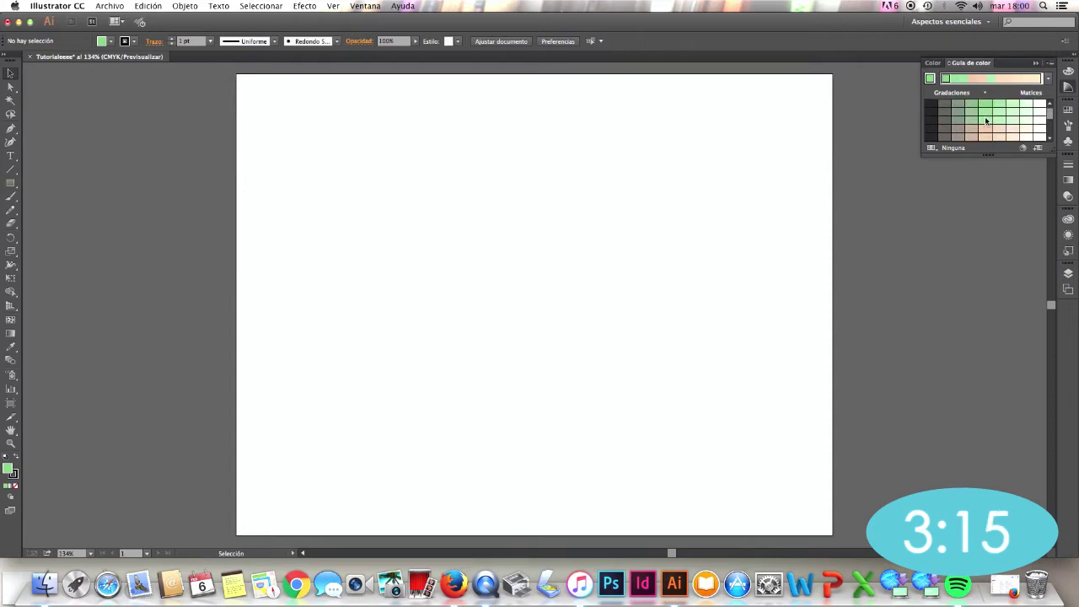
Step: Browse the harmony rules list, dismiss it, and collapse the Color Guide panel
left_click(1050, 78)
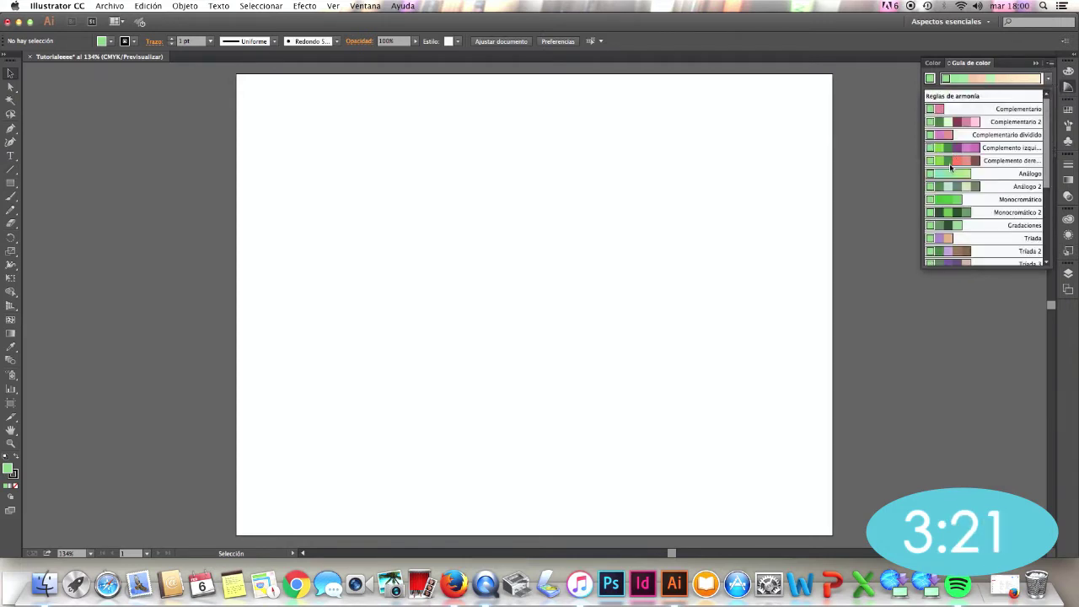
scroll(944, 160, "down", 2)
scroll(944, 161, "down", 2)
scroll(944, 161, "down", 2)
scroll(945, 160, "down", 2)
scroll(945, 160, "down", 2)
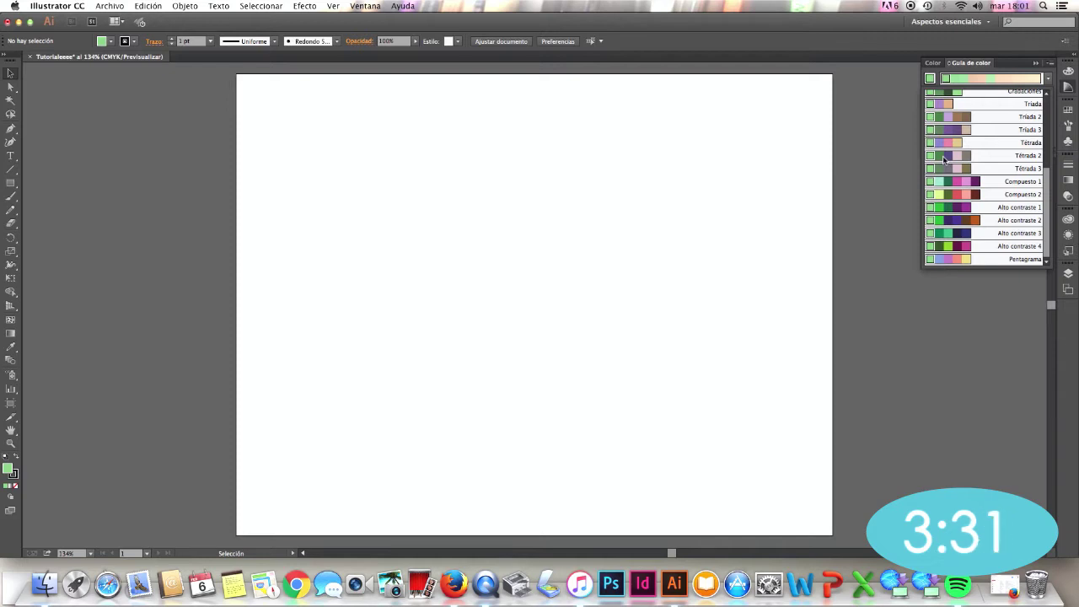
scroll(944, 158, "up", 2)
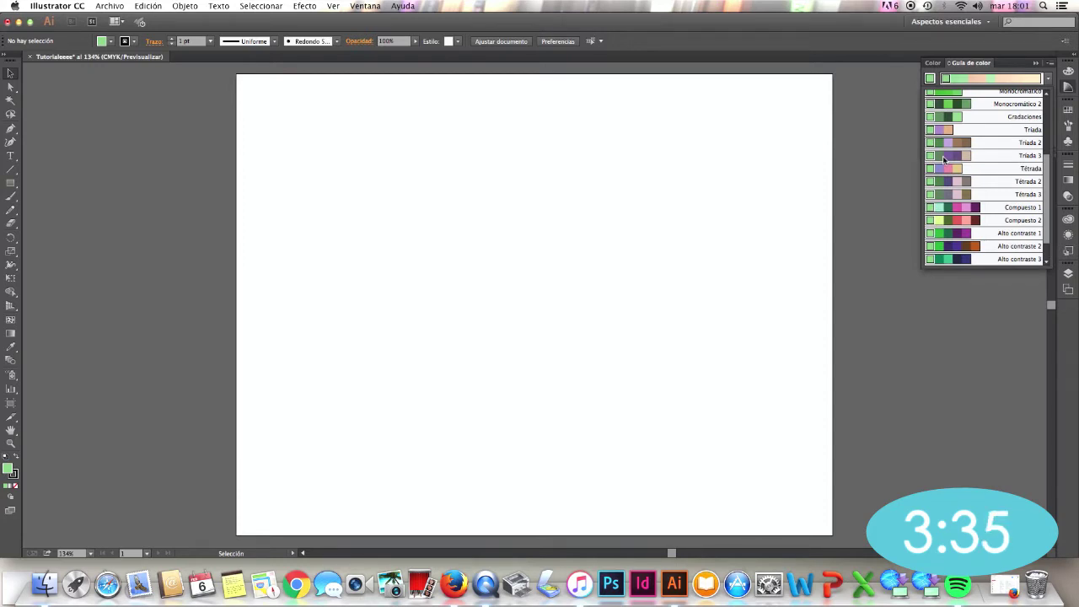
scroll(945, 157, "down", 2)
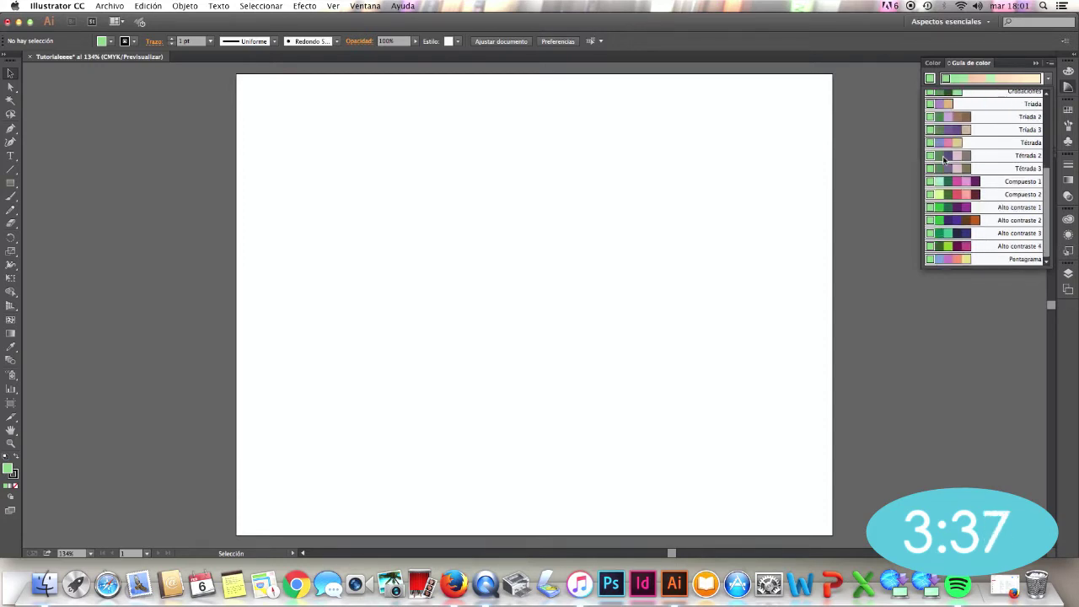
scroll(945, 157, "up", 3)
scroll(944, 157, "up", 3)
scroll(944, 158, "up", 2)
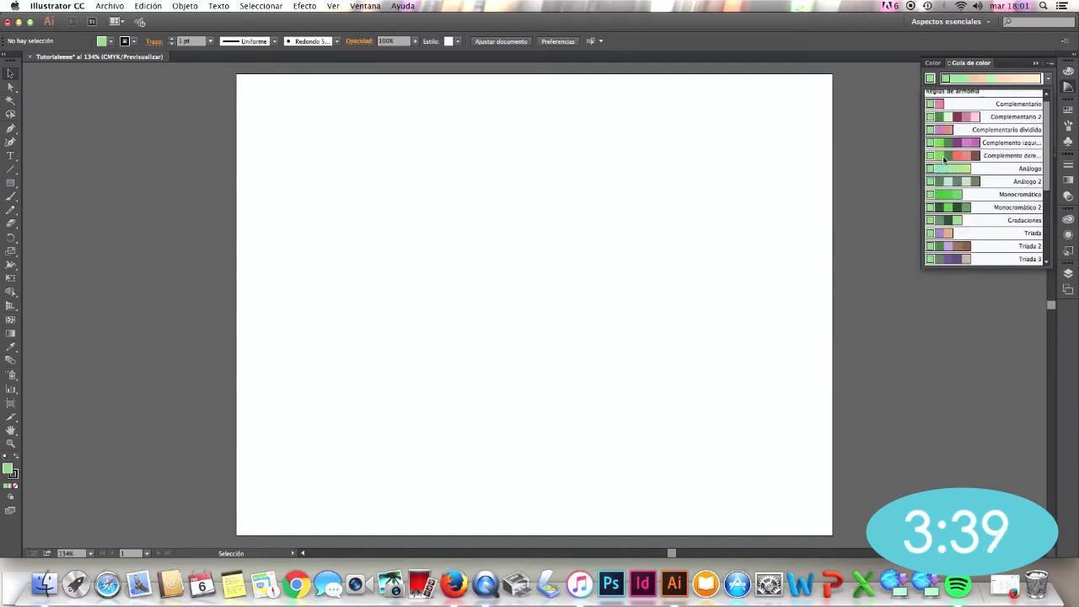
scroll(945, 157, "up", 2)
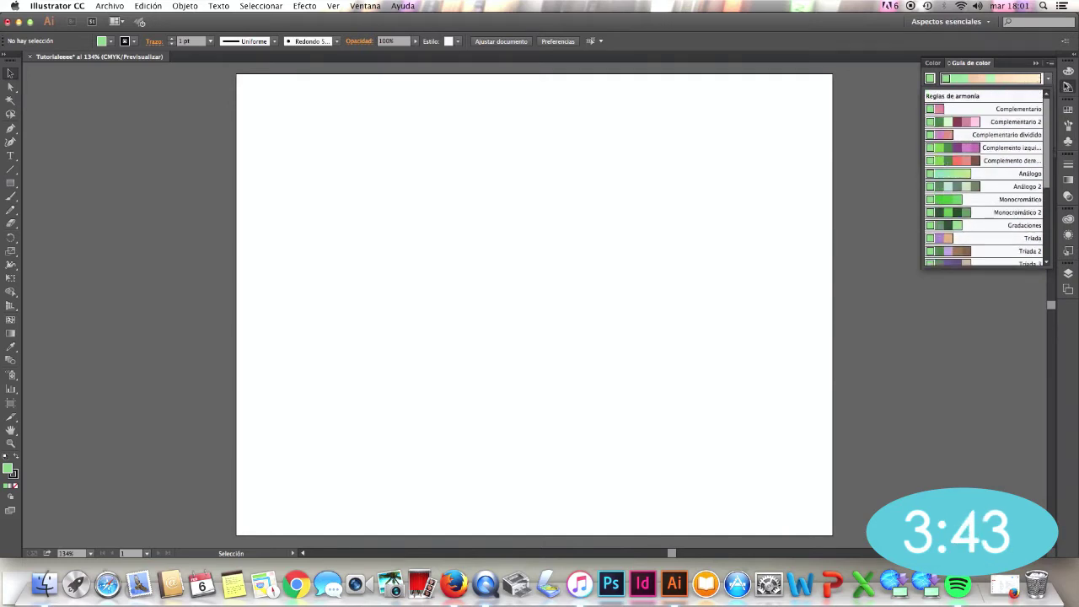
left_click(1050, 65)
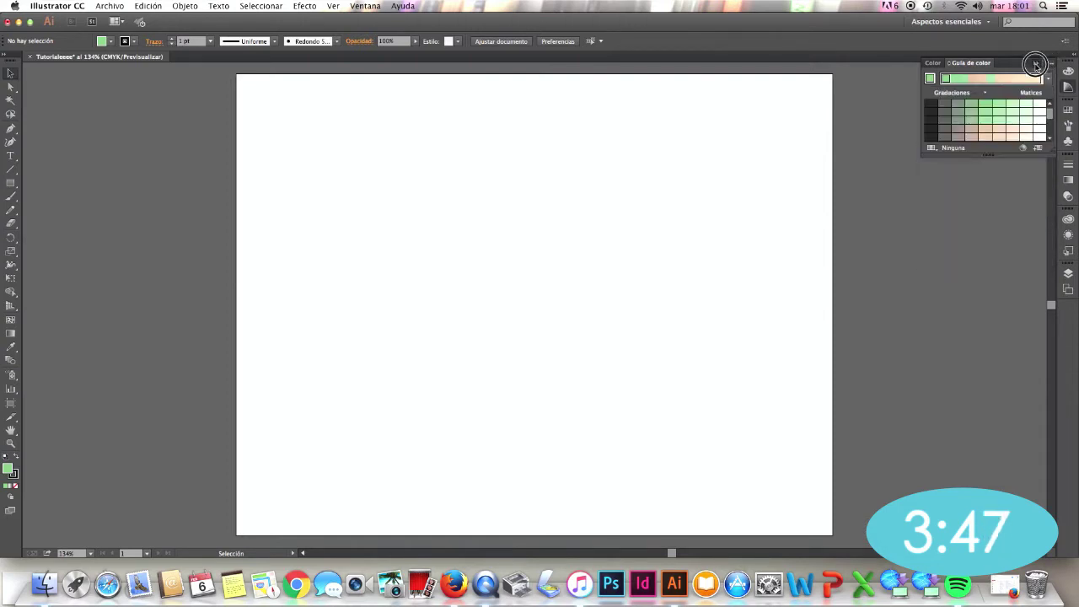
left_click(1036, 63)
Step: Show the Swatches panel and scroll through its swatches
left_click(1067, 112)
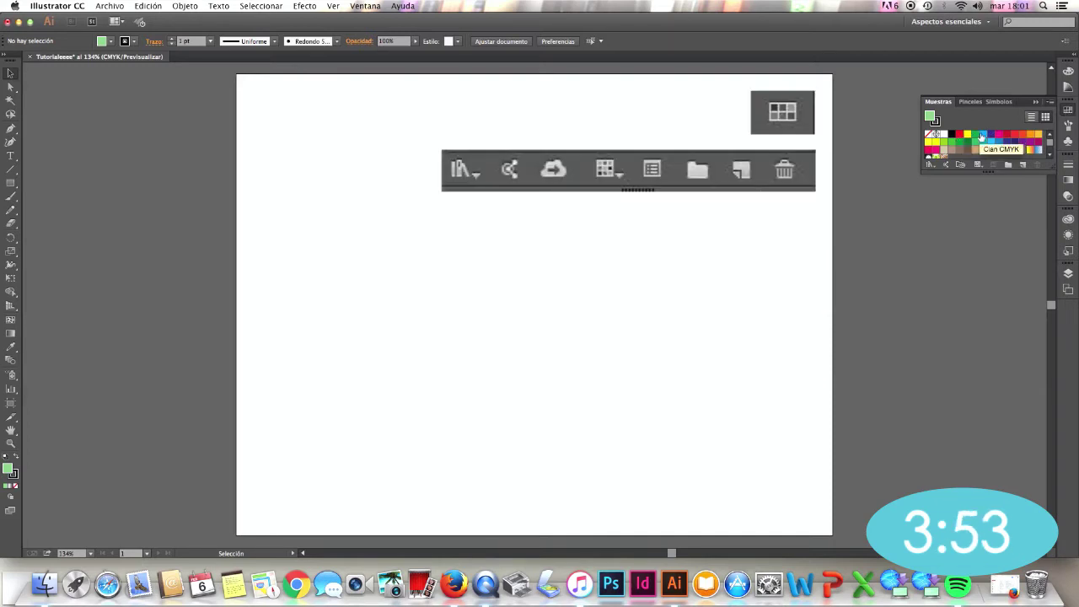
scroll(980, 136, "down", 3)
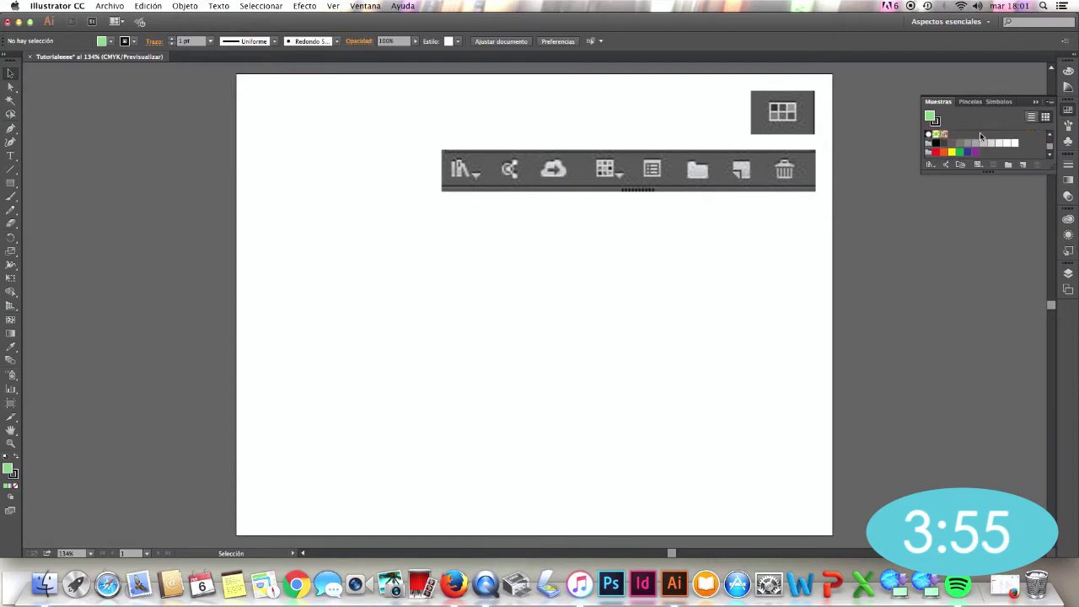
scroll(980, 137, "up", 5)
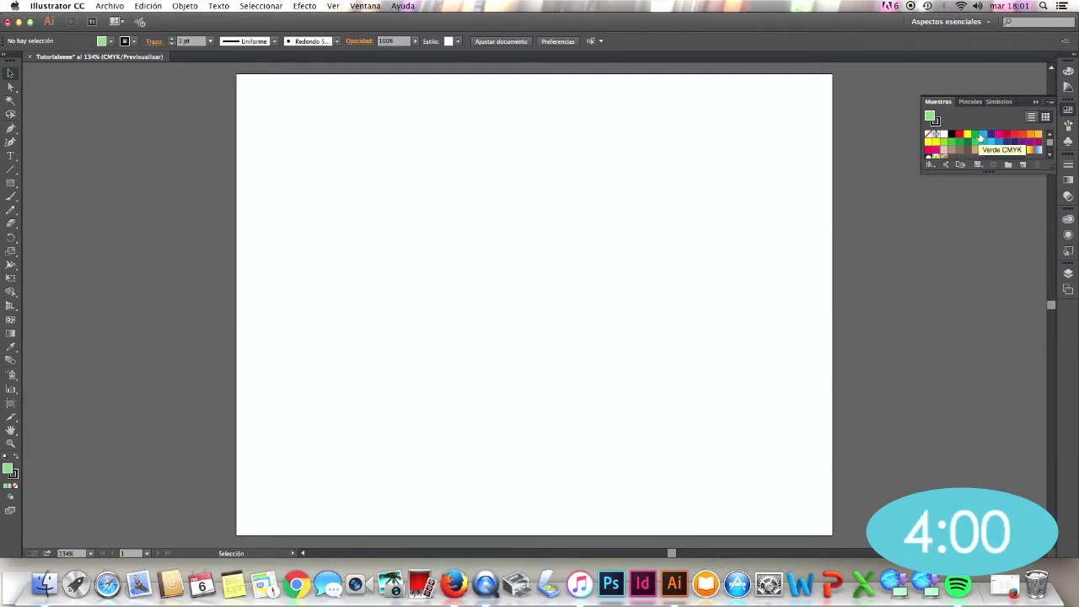
scroll(970, 142, "down", 2)
Step: Try a pattern and the Naranja, amarillo gradient, settling on a brown fill
left_click(943, 147)
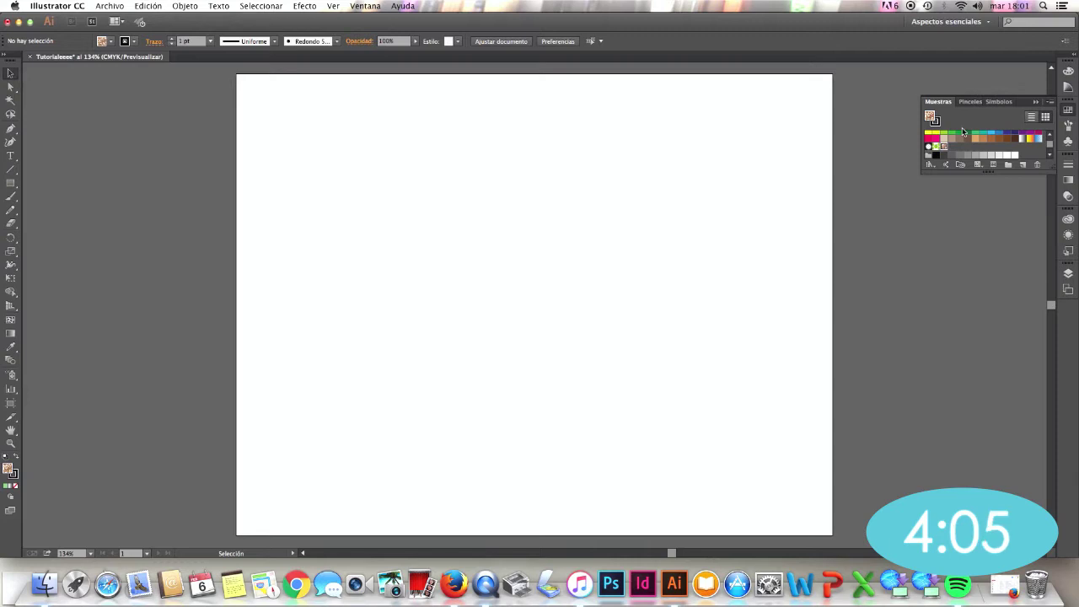
left_click(1030, 139)
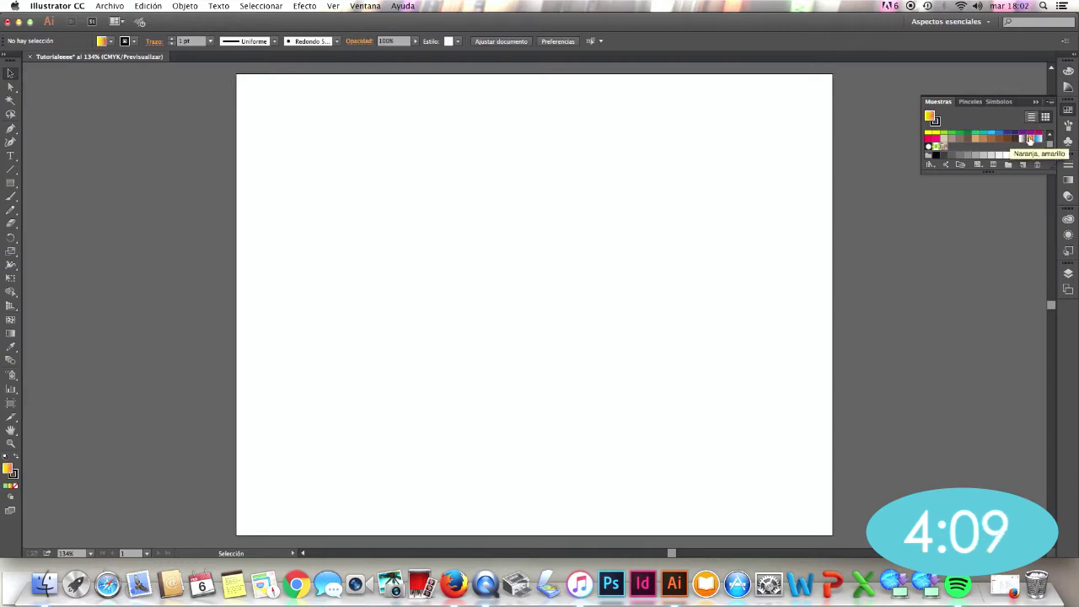
left_click(992, 139)
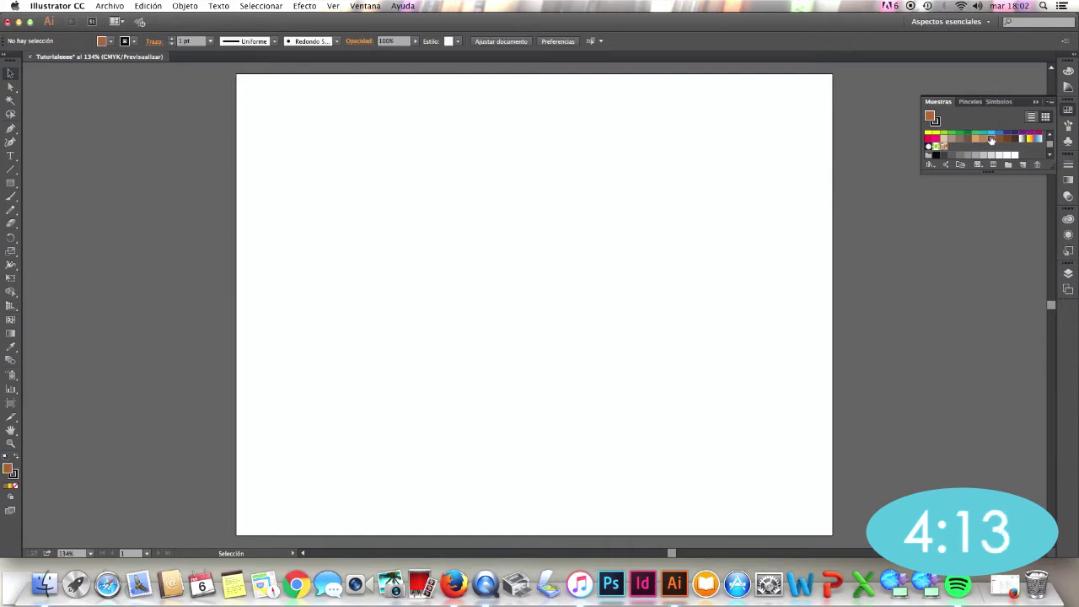
scroll(988, 139, "up", 3)
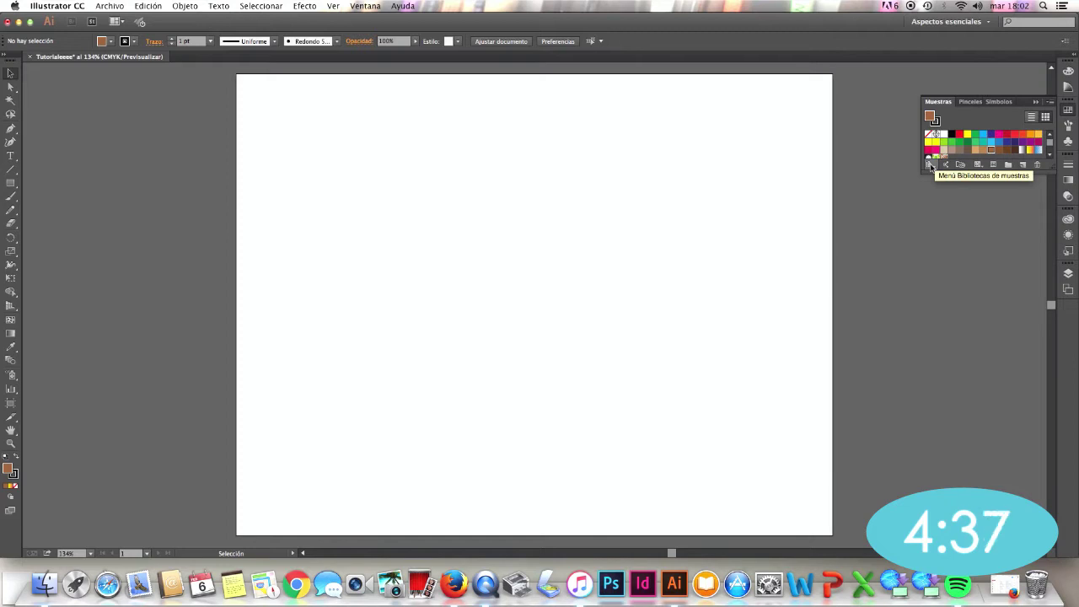
left_click(931, 164)
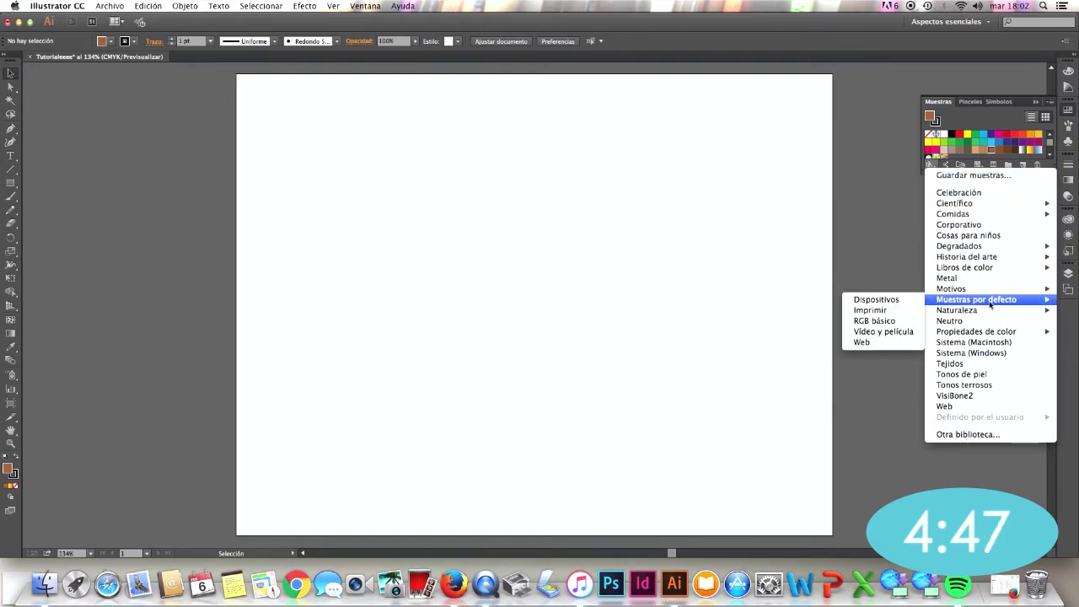
mouse_move(964, 267)
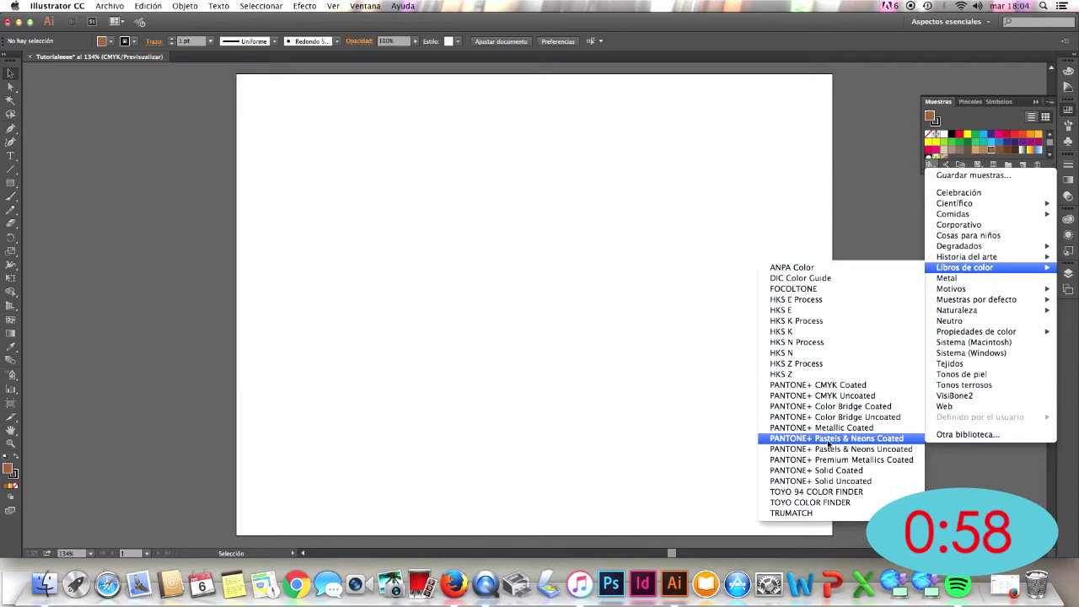
Step: Load the PANTONE+ CMYK Uncoated colour book, enlarge its floating panel and scroll its swatches
left_click(816, 395)
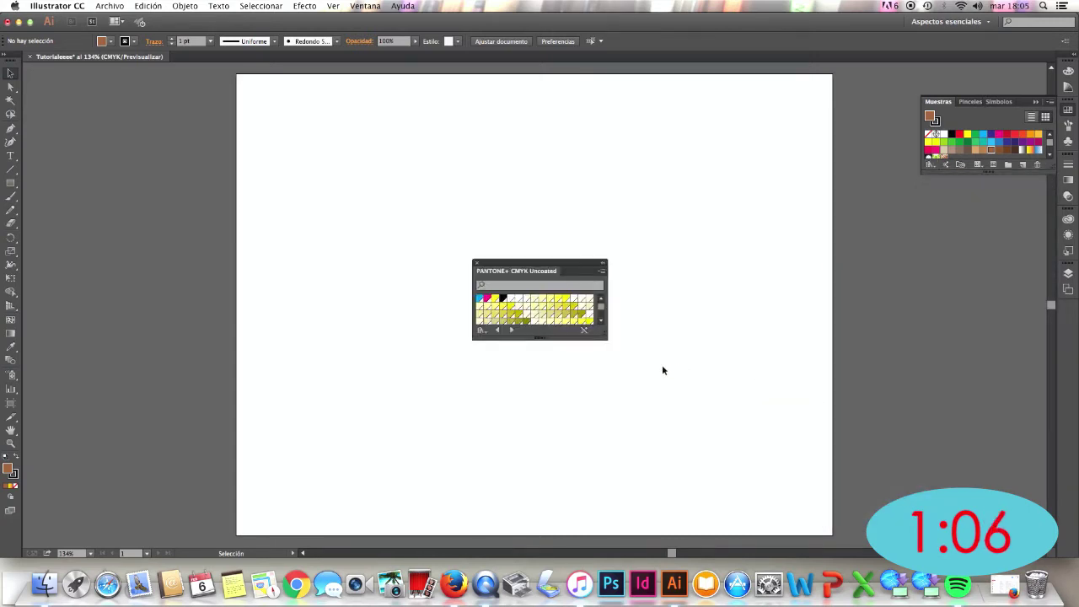
left_click_drag(603, 335, 668, 355)
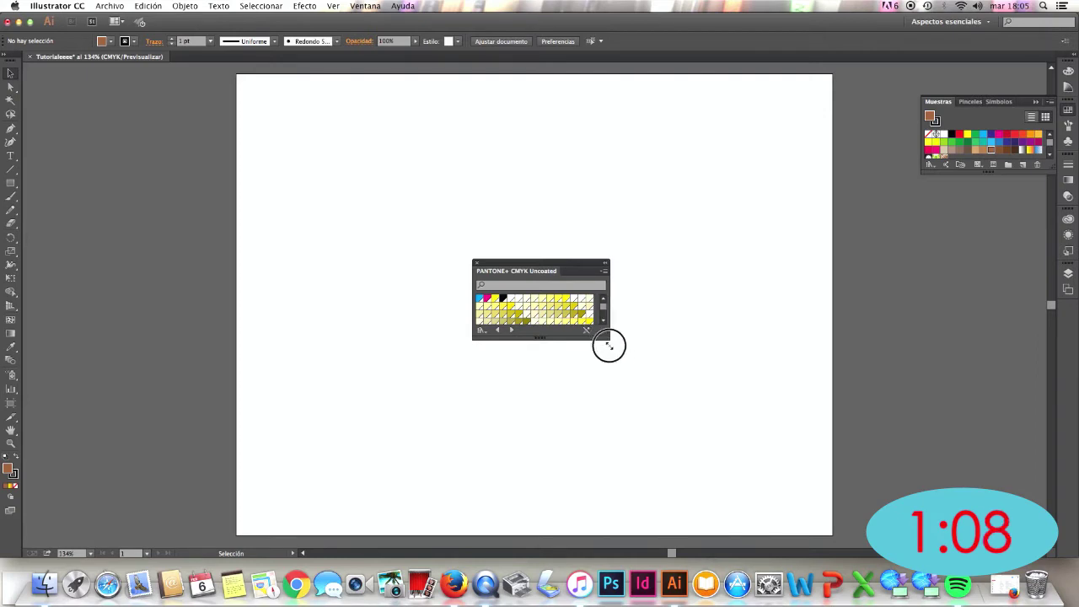
left_click_drag(672, 332, 798, 484)
scroll(706, 419, "down", 3)
scroll(707, 419, "down", 3)
scroll(707, 419, "down", 3)
scroll(706, 419, "down", 3)
scroll(706, 419, "down", 3)
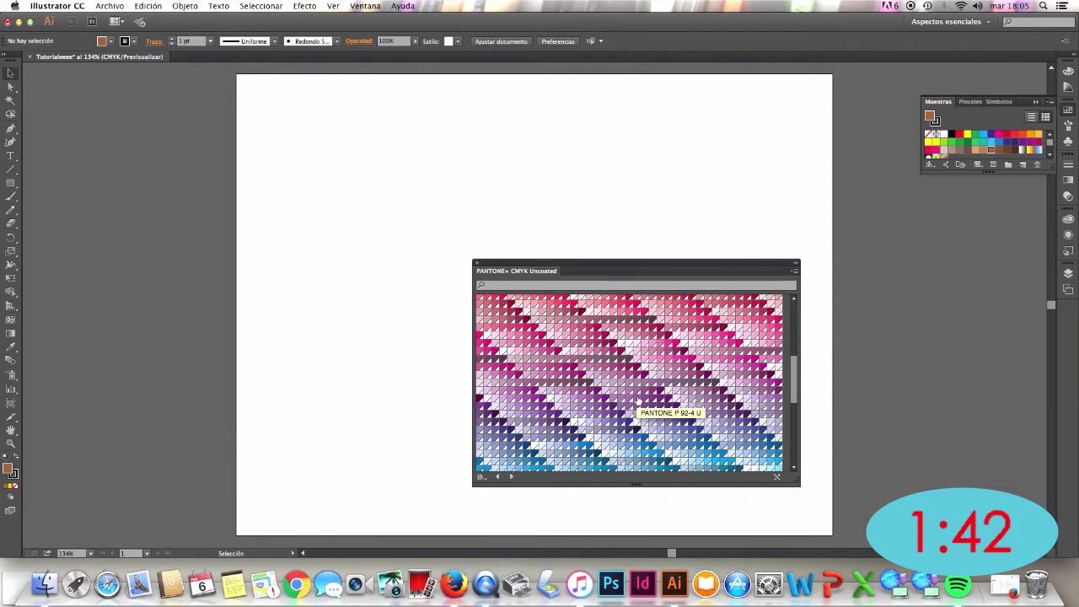
Step: Close the Pantone library, glance at Libraries, and check the Swatches kind filter without changes
left_click(475, 263)
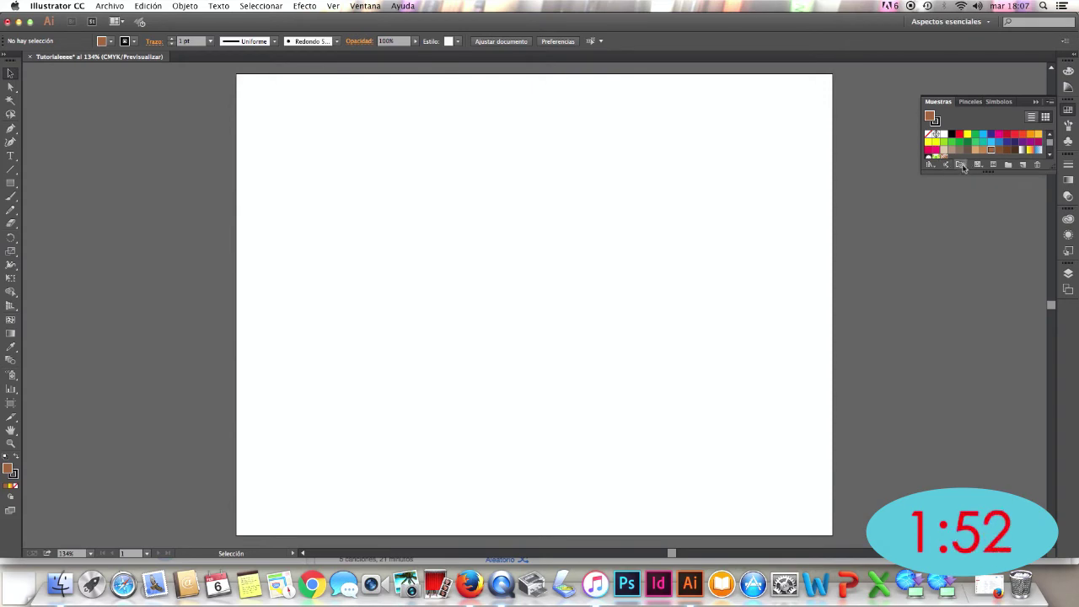
left_click(961, 164)
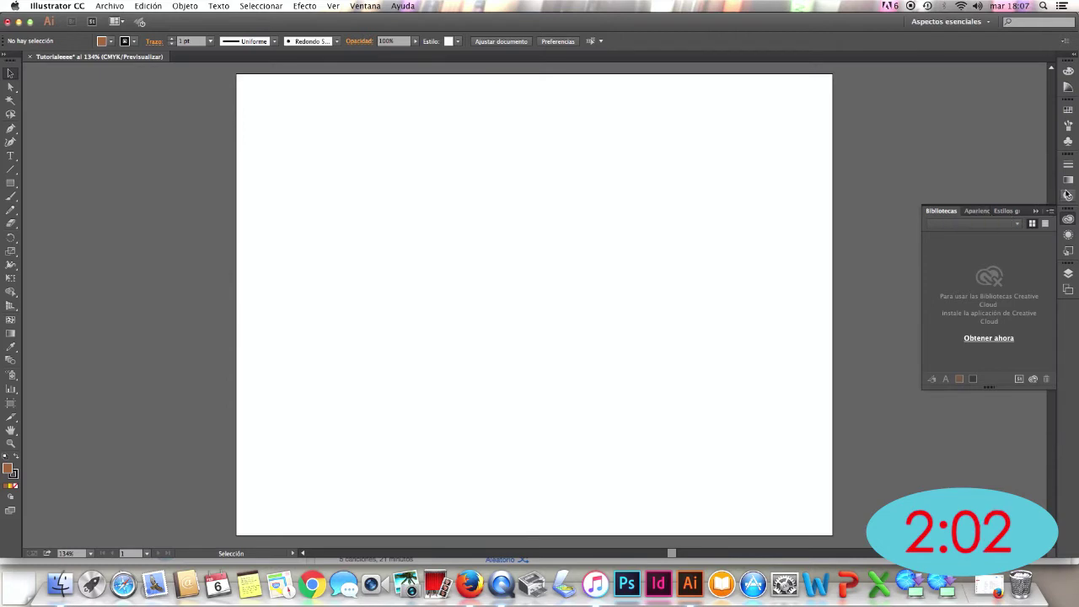
left_click(1068, 112)
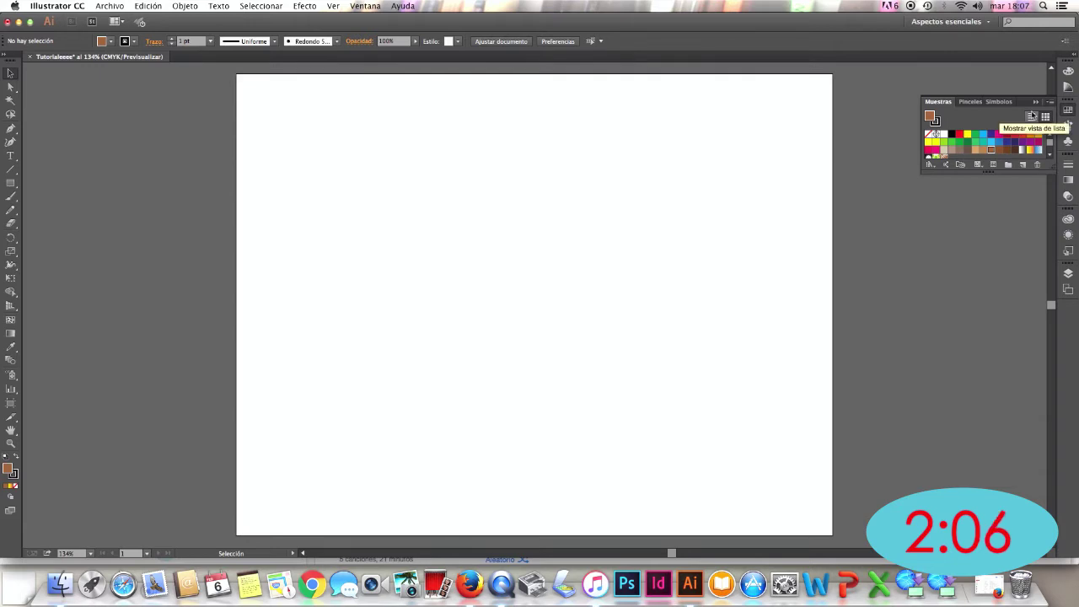
left_click(978, 165)
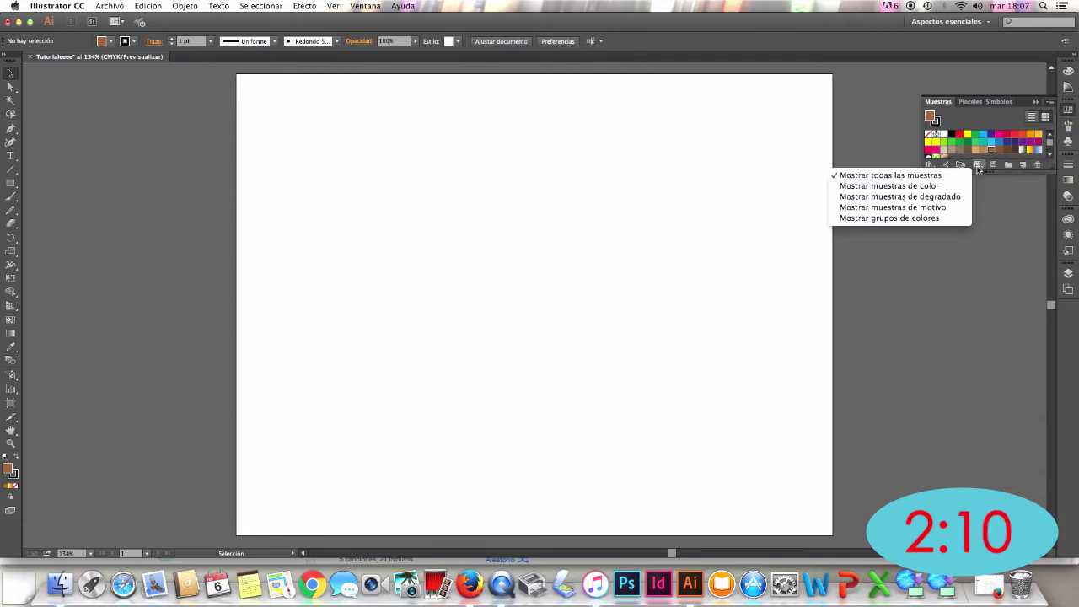
left_click(993, 167)
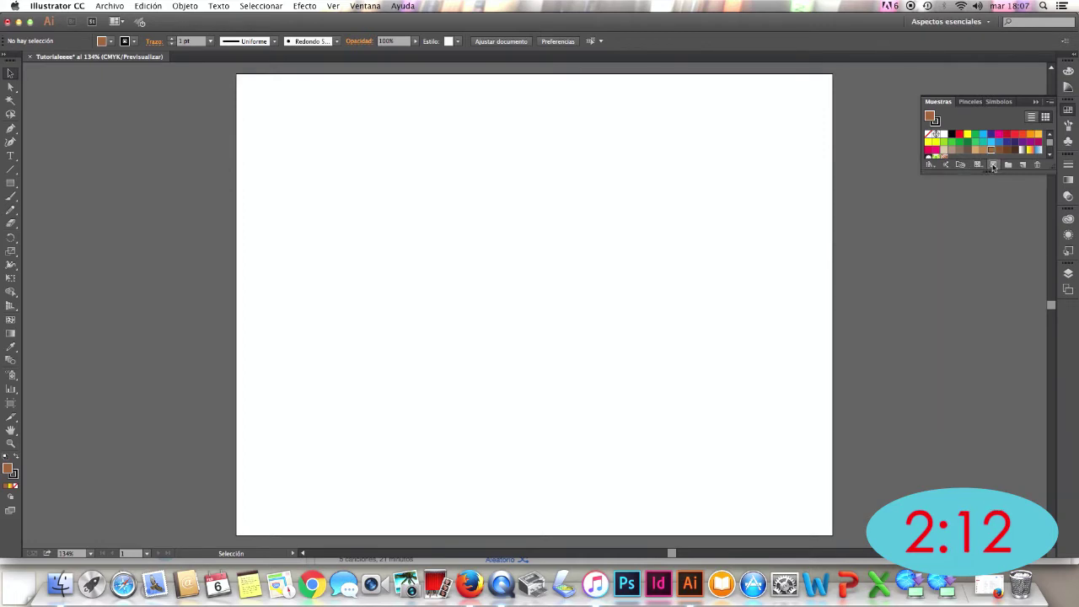
Step: Try Swatch Options, New Color Group and New Swatch, cancelling each, then collapse Swatches
left_click(993, 165)
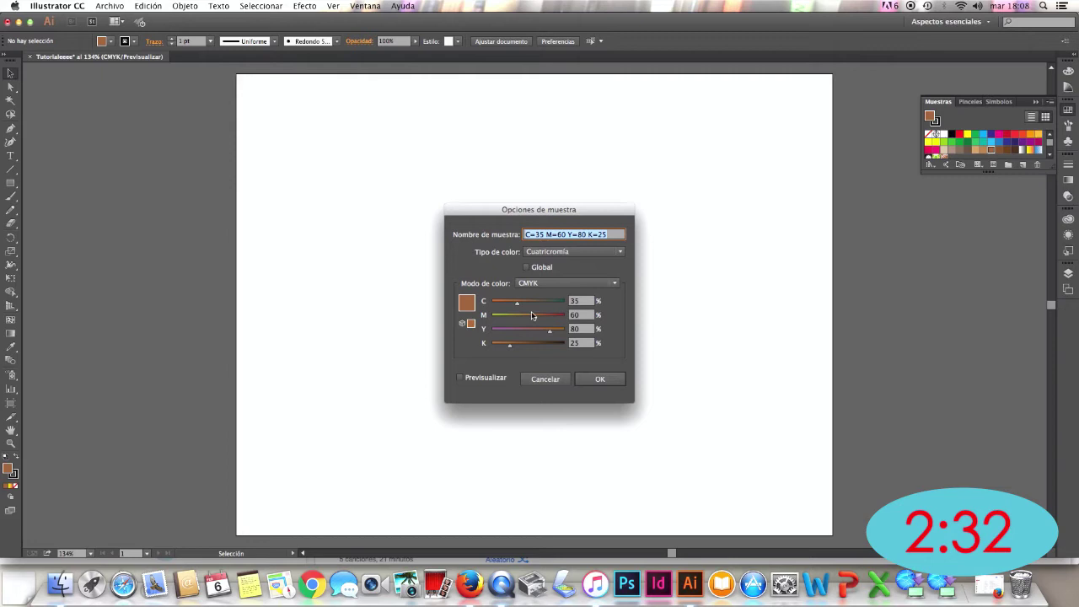
left_click(533, 381)
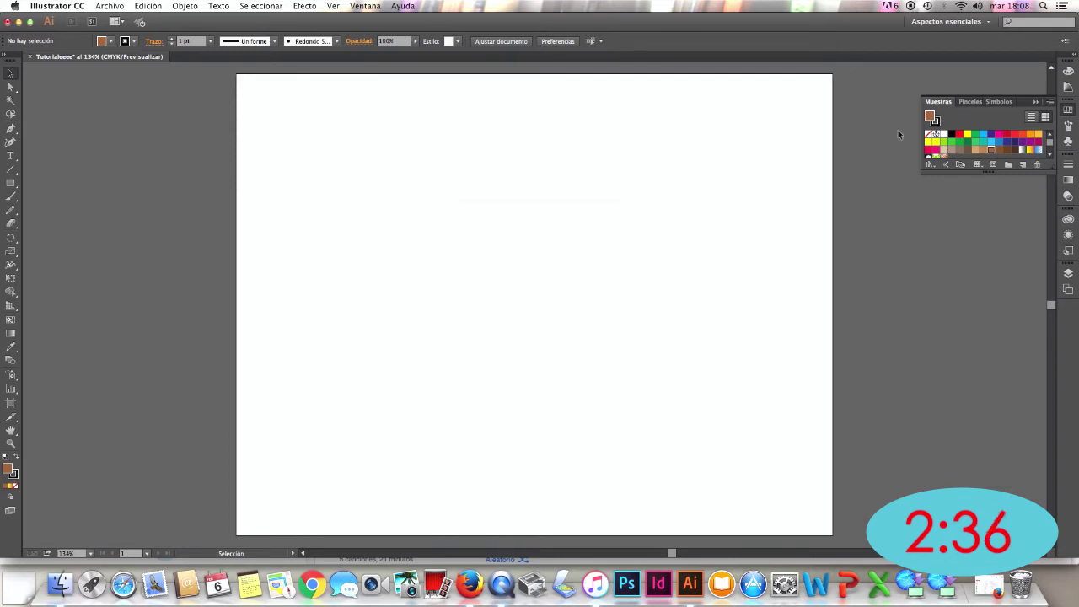
left_click(1009, 166)
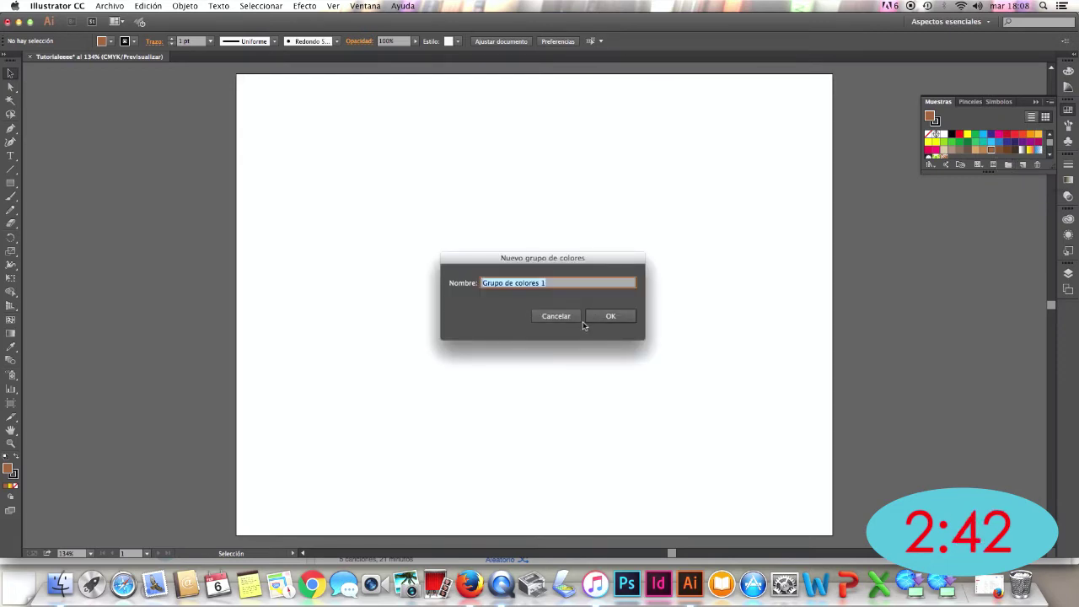
left_click(567, 320)
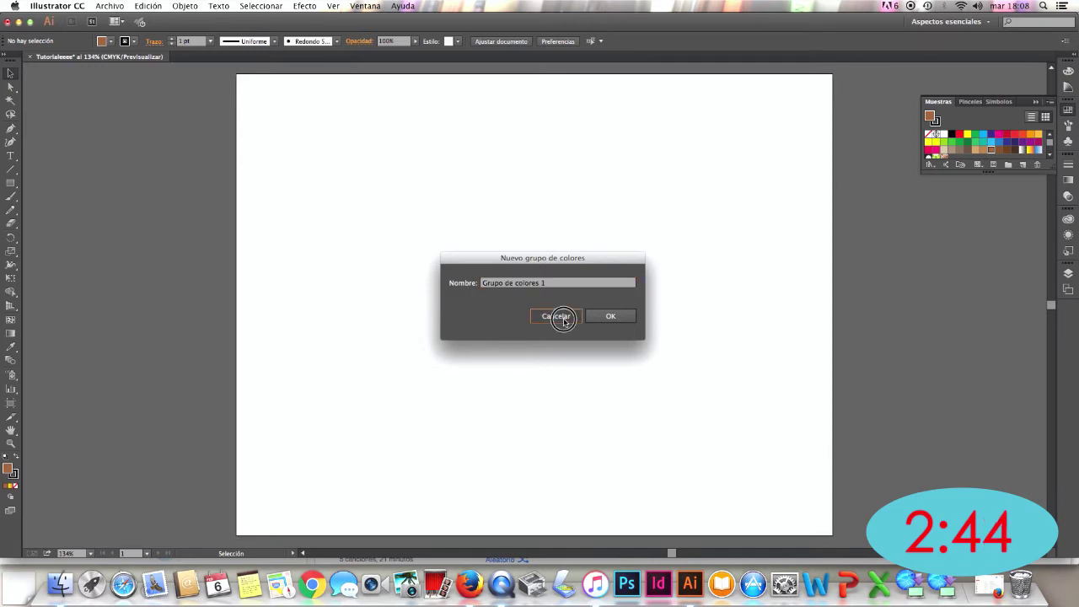
left_click(1023, 166)
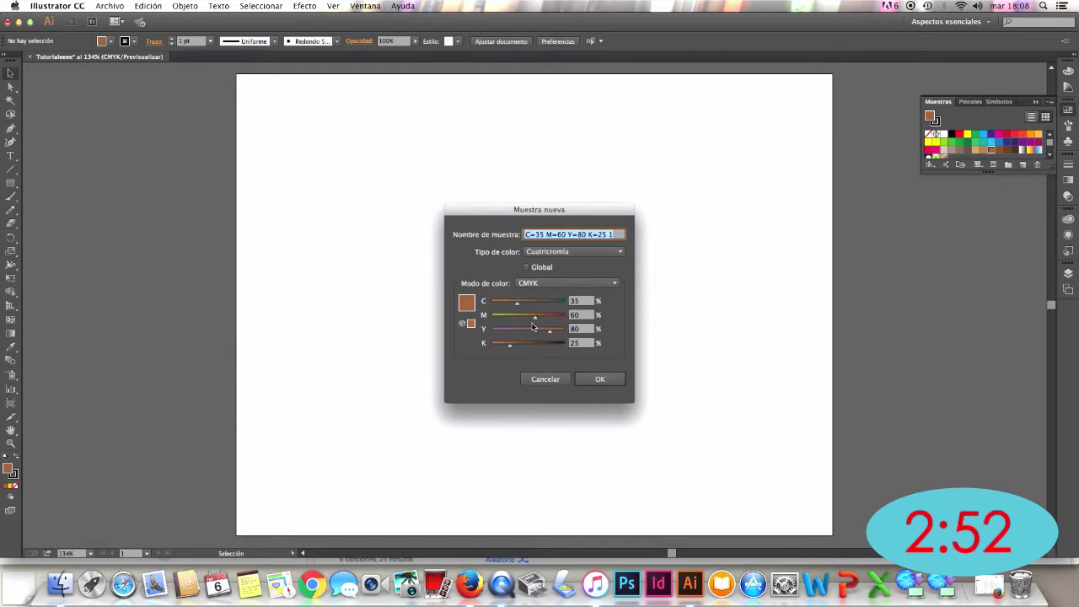
left_click(533, 381)
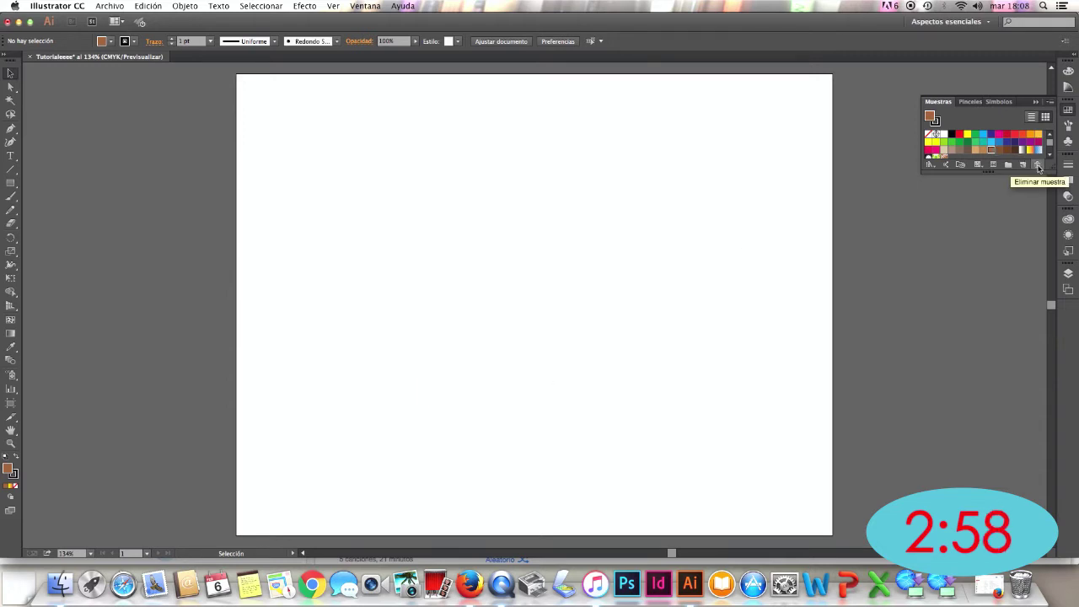
left_click(1034, 100)
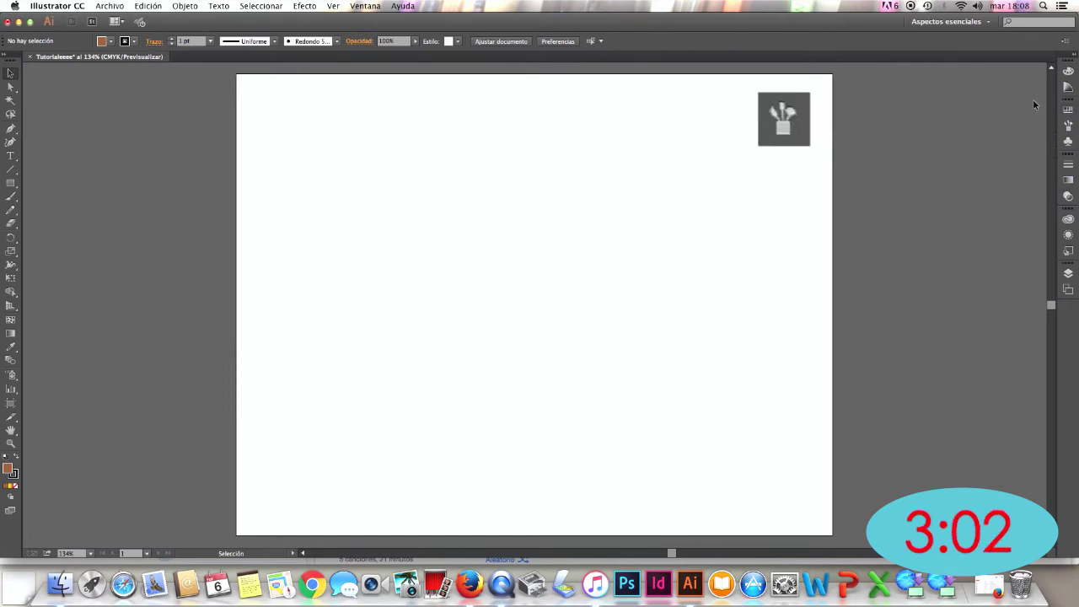
Step: Paint a thin zigzag, a thick calligraphic S-shape and a curled stroke with the Paintbrush
left_click(1068, 125)
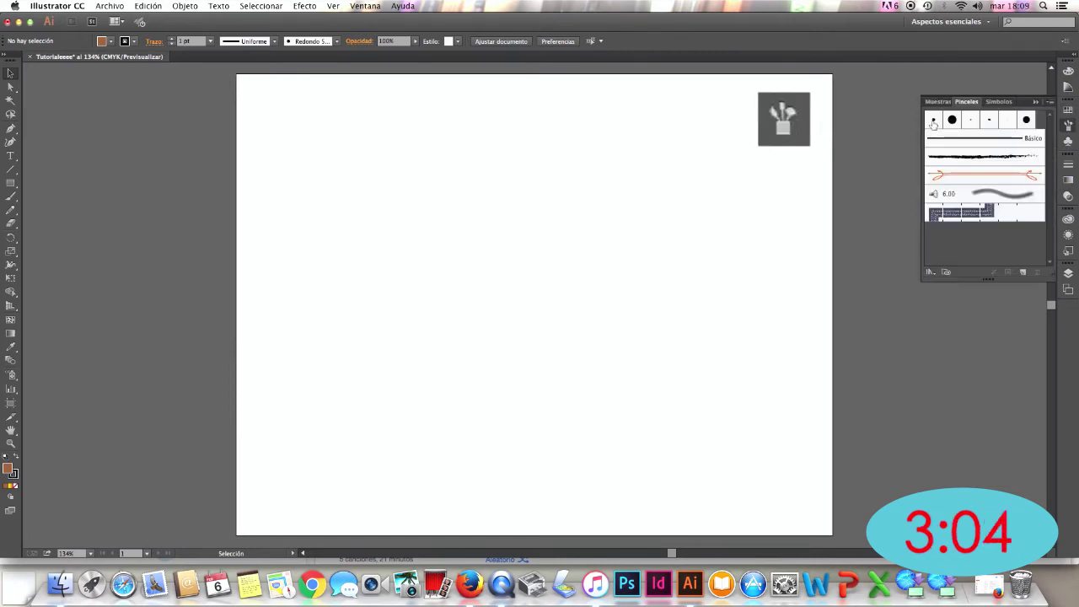
left_click(934, 121)
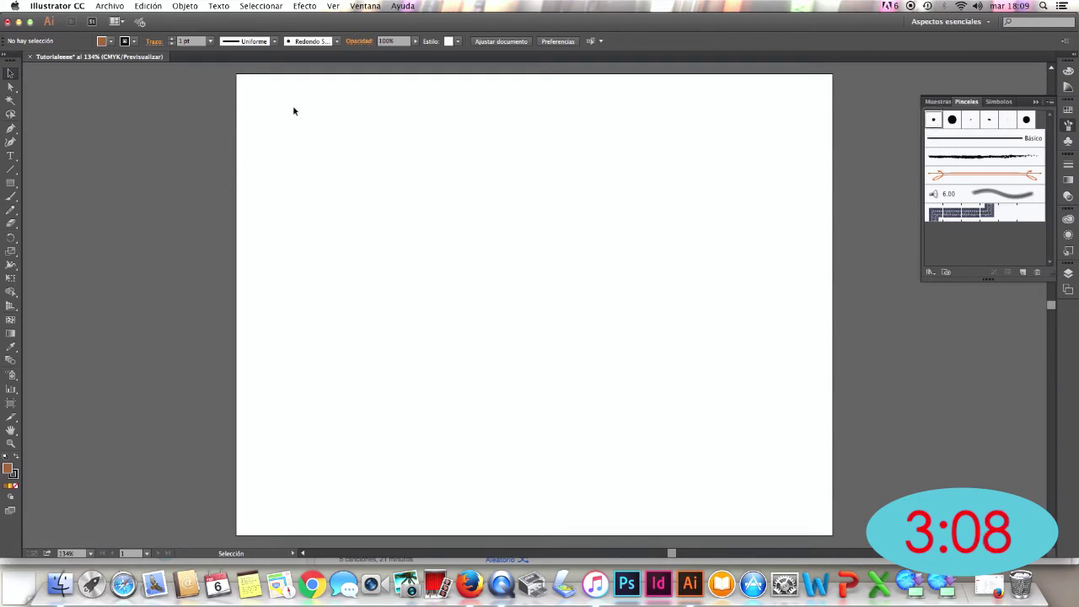
left_click(11, 197)
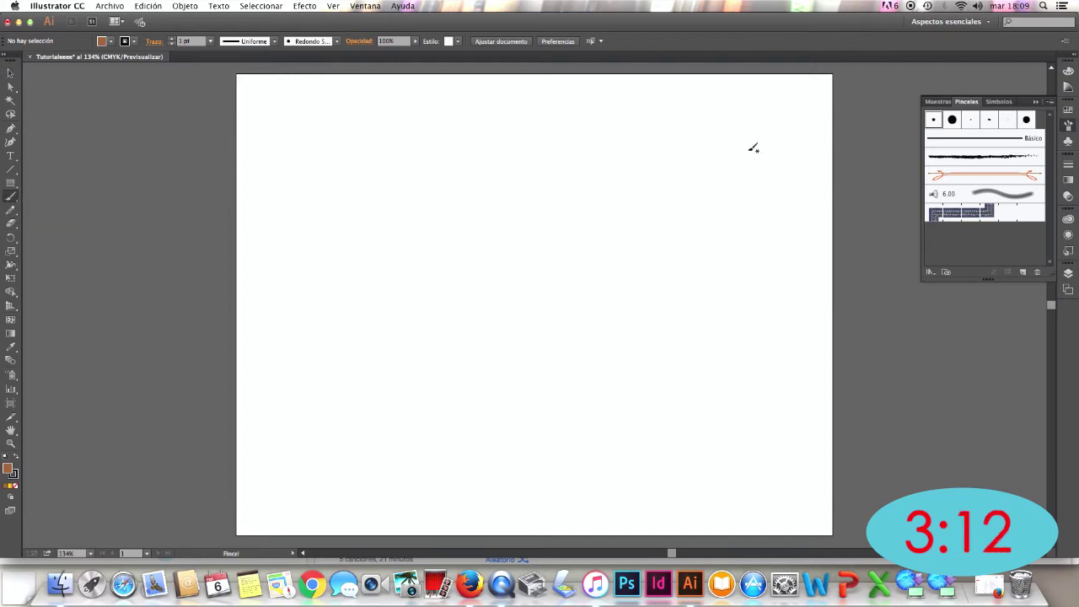
left_click_drag(757, 130, 705, 251)
left_click(952, 119)
left_click_drag(572, 131, 573, 265)
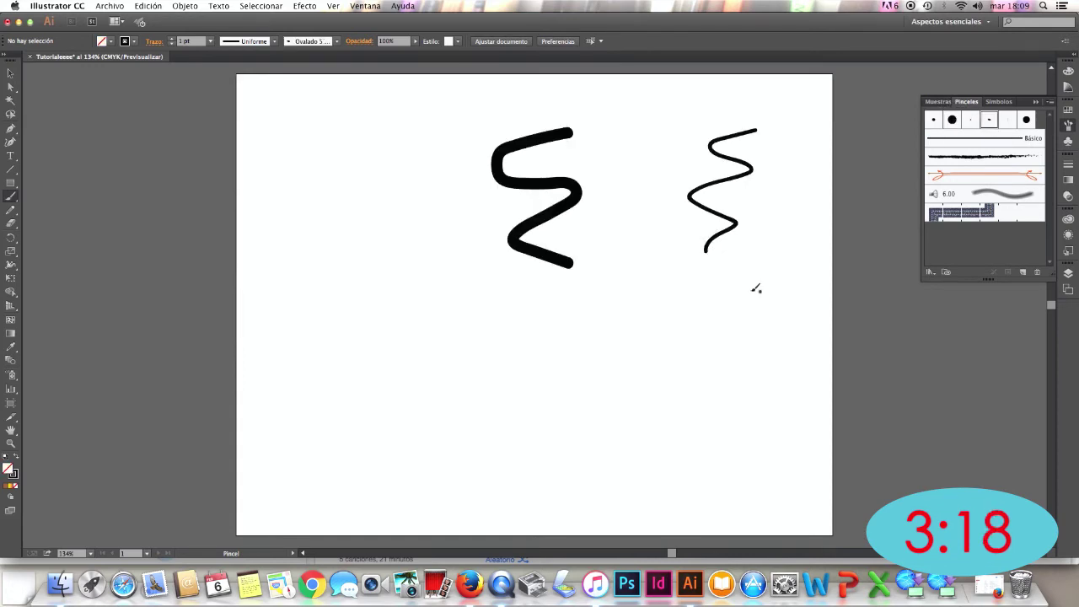
mouse_move(750, 290)
left_mouse_down()
mouse_move(725, 334)
mouse_move(781, 296)
left_mouse_up()
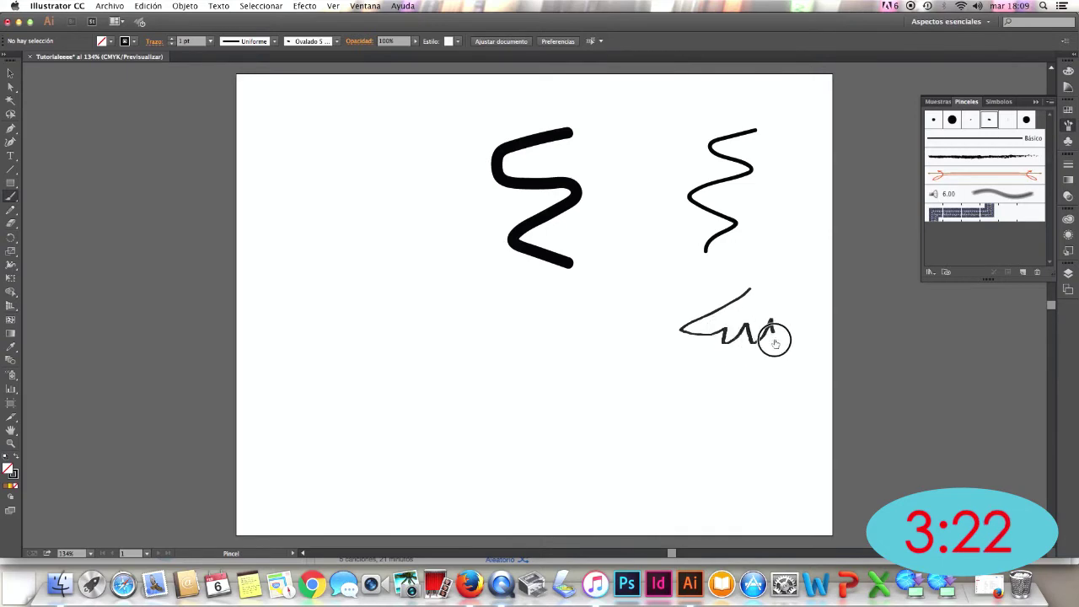
left_click_drag(782, 296, 768, 276)
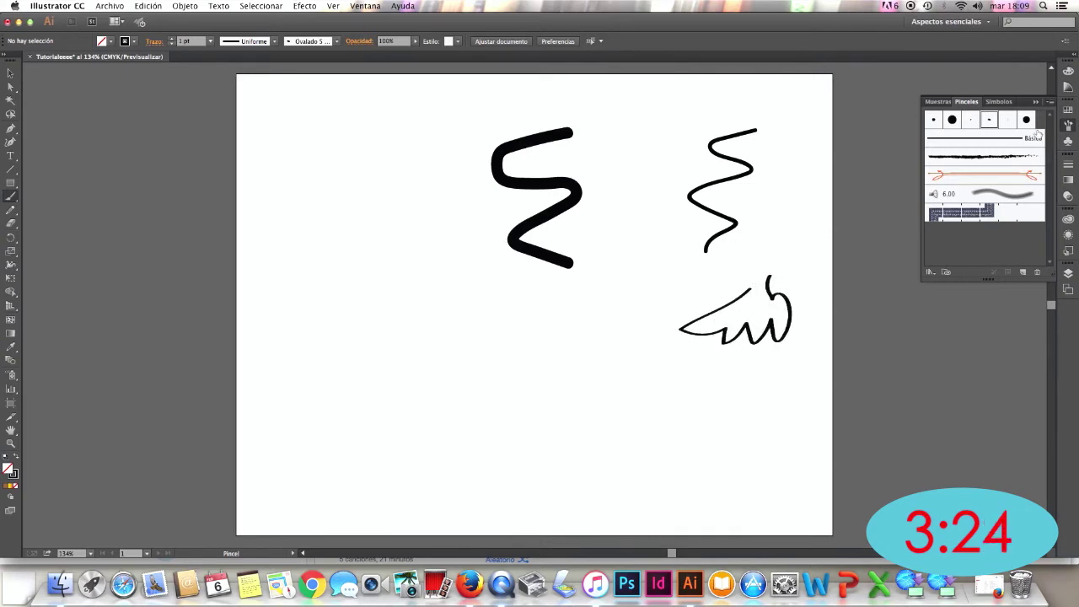
Step: Review the Plano 5 pt. brush options and paint a long stepped zigzag across the lower left
double_click(1009, 120)
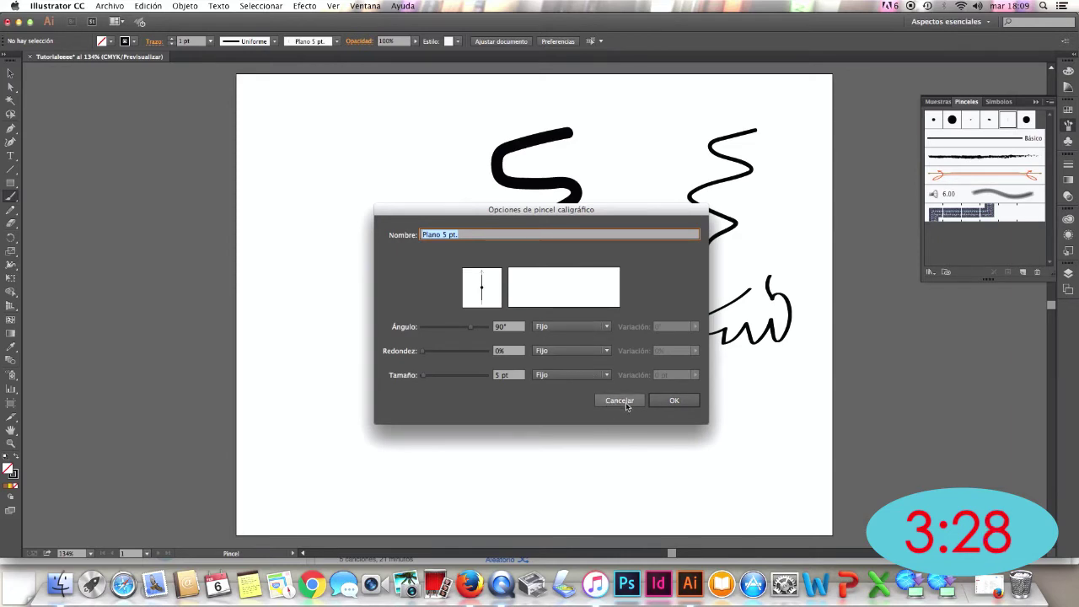
left_click(668, 401)
mouse_move(345, 312)
left_mouse_down()
mouse_move(425, 365)
mouse_move(463, 346)
mouse_move(475, 392)
mouse_move(489, 378)
mouse_move(517, 411)
mouse_move(553, 386)
mouse_move(595, 385)
mouse_move(690, 417)
left_mouse_up()
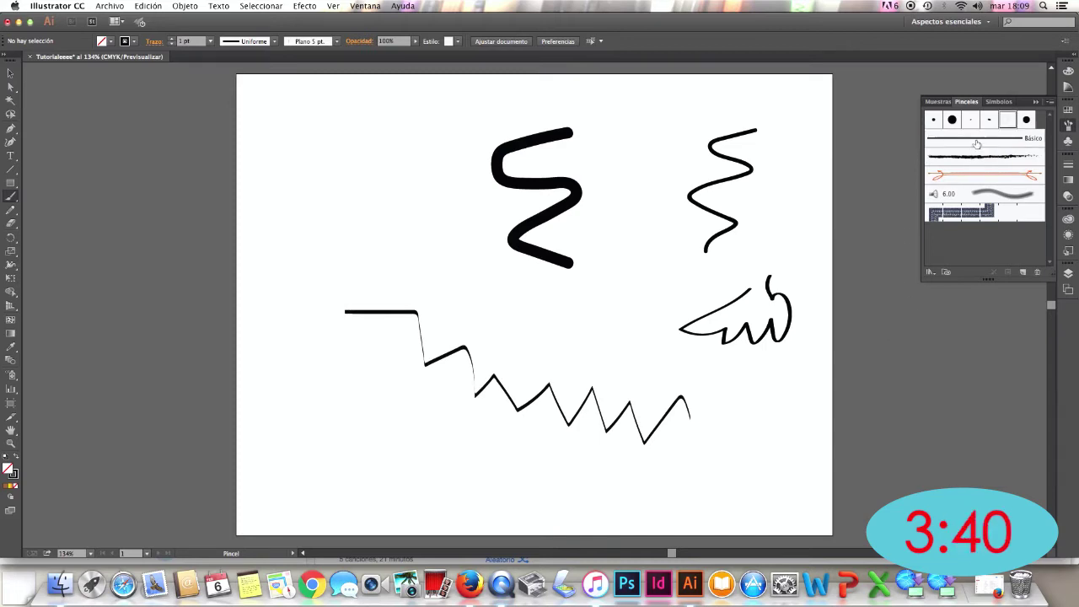
Step: Paint two charcoal zigzags at upper left and a smudgy grey loop with the 6.00 brush
left_click(976, 156)
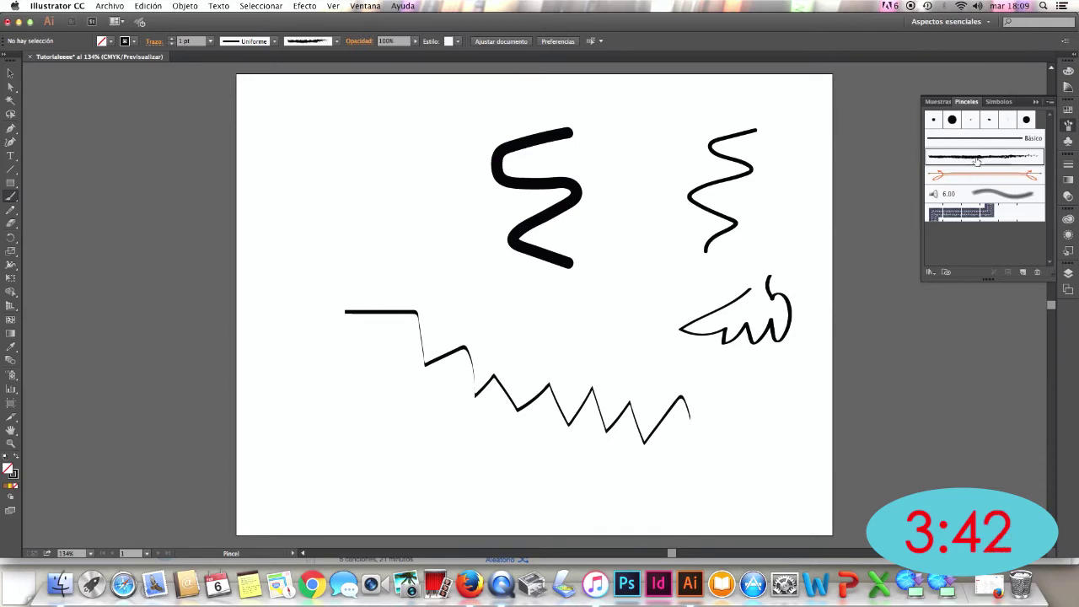
left_click_drag(376, 133, 385, 238)
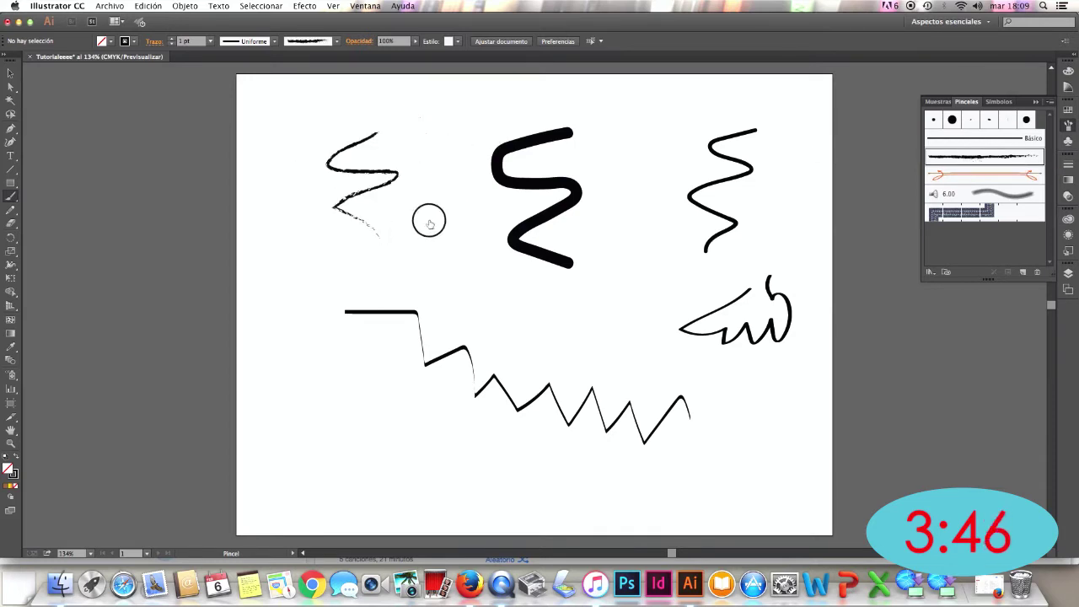
left_click_drag(421, 119, 456, 276)
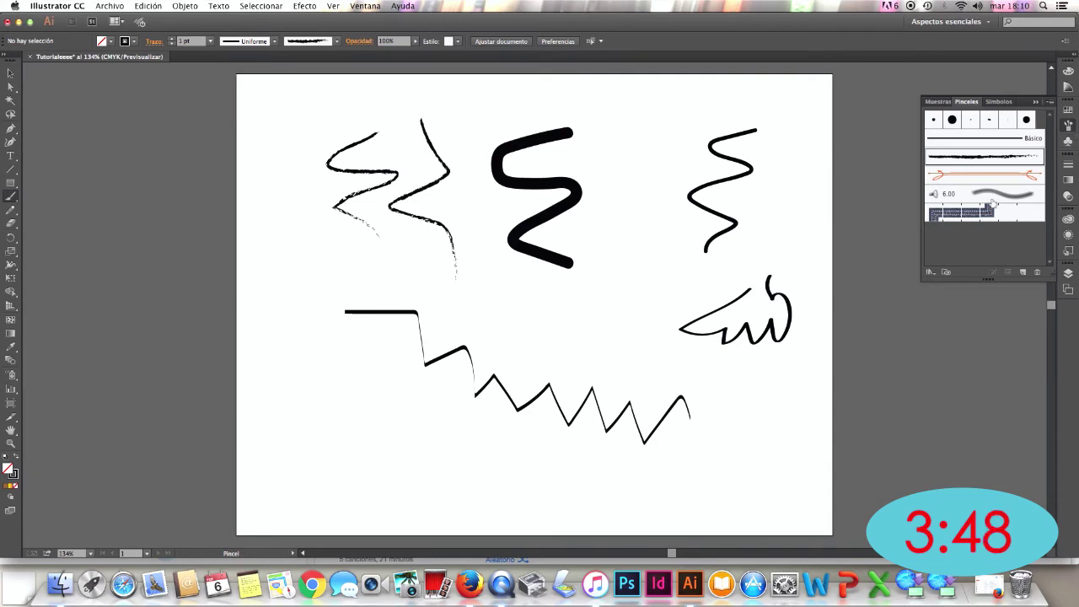
left_click(988, 196)
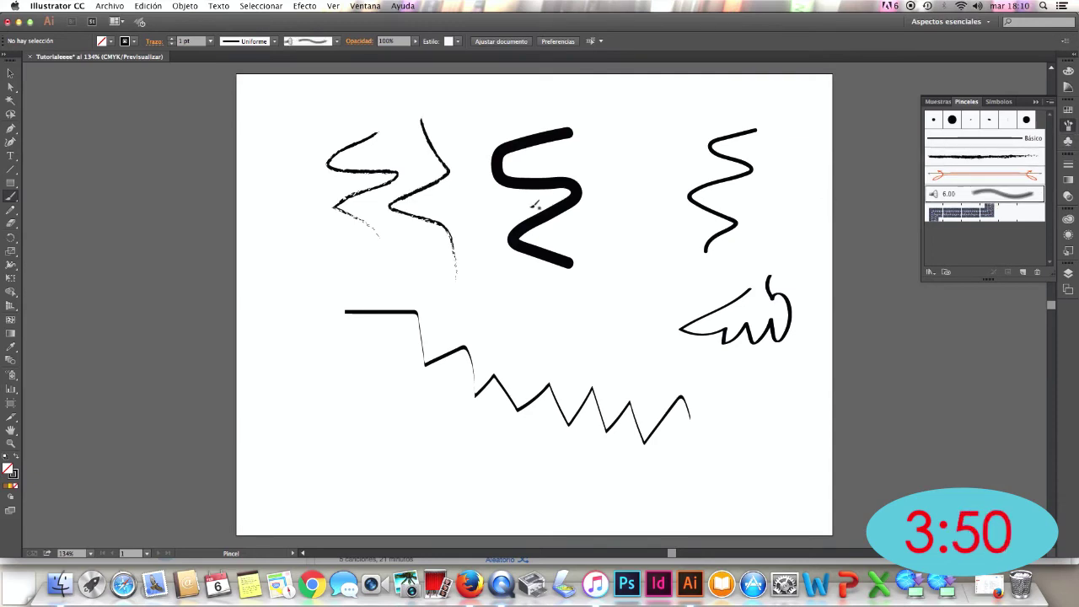
mouse_move(497, 328)
left_mouse_down()
mouse_move(604, 330)
mouse_move(634, 345)
left_mouse_up()
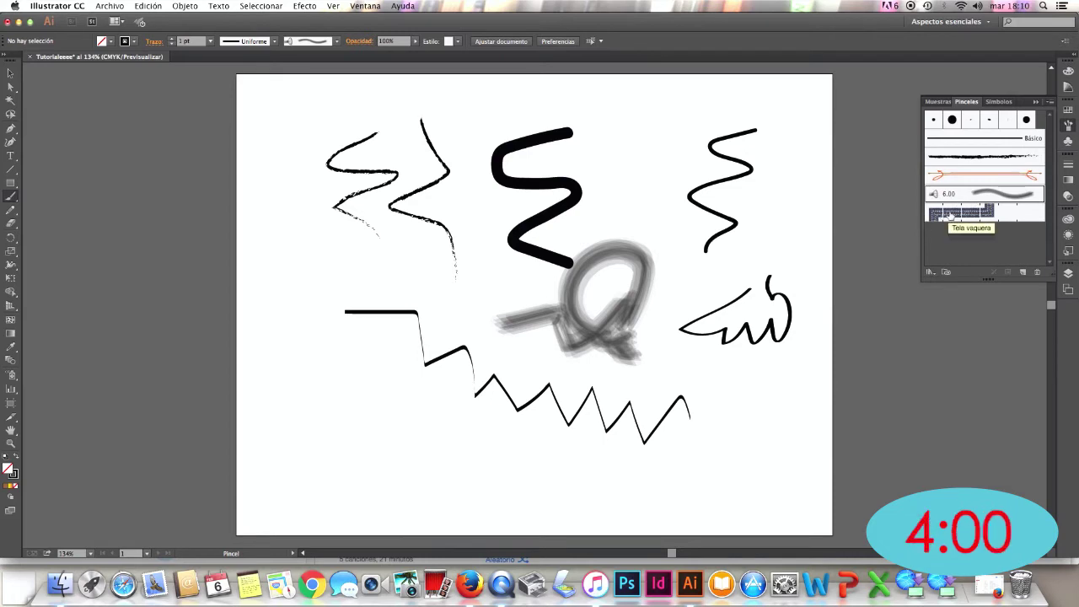
Step: Paint L-shaped and curved Tela vaquera denim strokes, then return to the round brush
left_click(950, 213)
left_click_drag(293, 268, 394, 425)
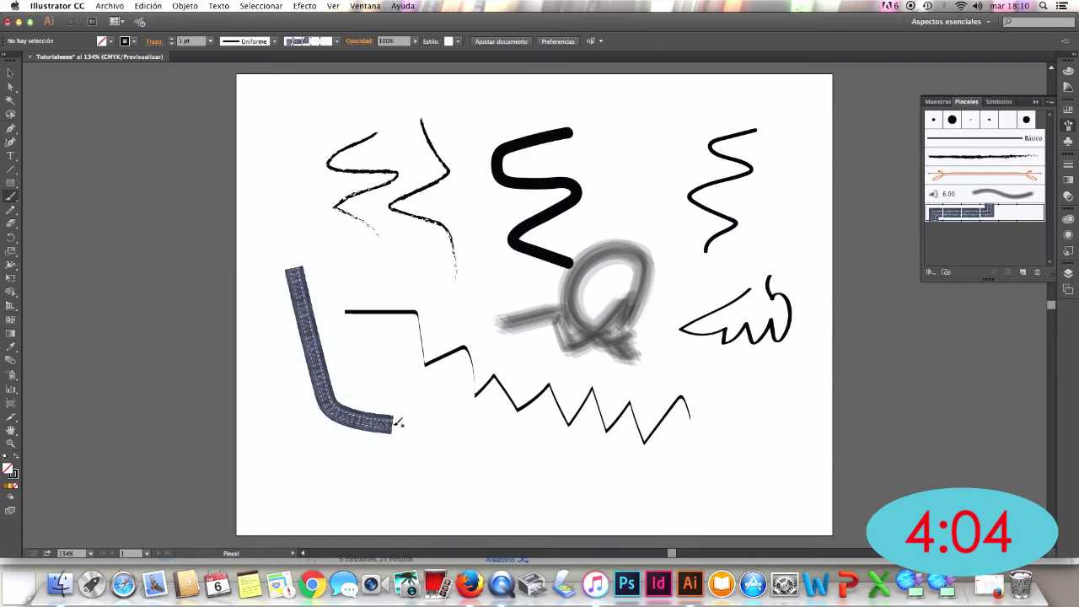
left_click_drag(426, 403, 611, 458)
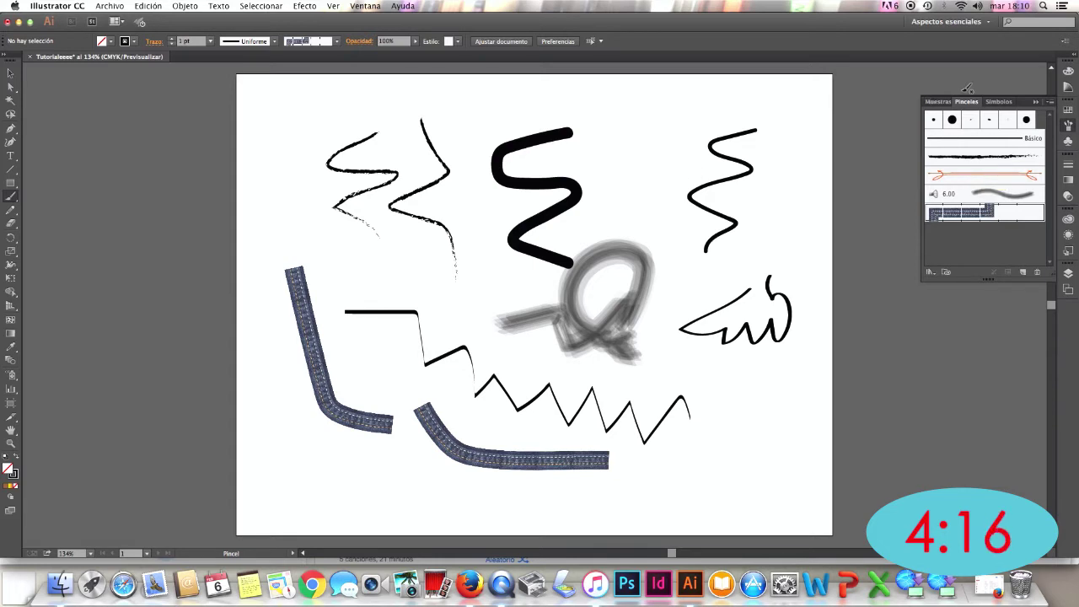
left_click(933, 120)
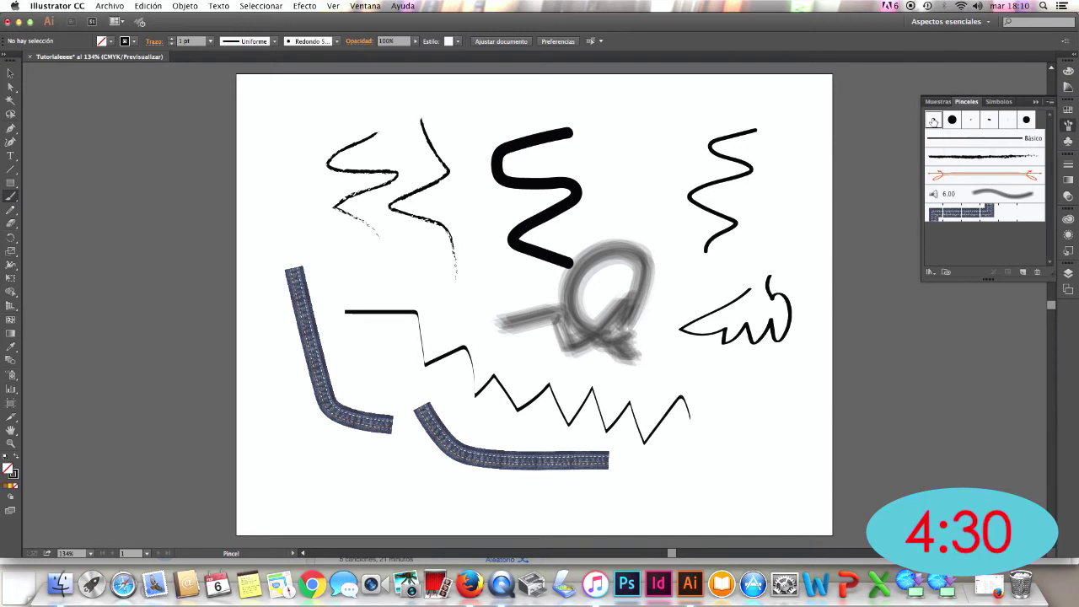
left_click(172, 40)
Step: Raise stroke weight to 9 pt and paint two tapered strokes with the elliptical width profile
left_click(172, 39)
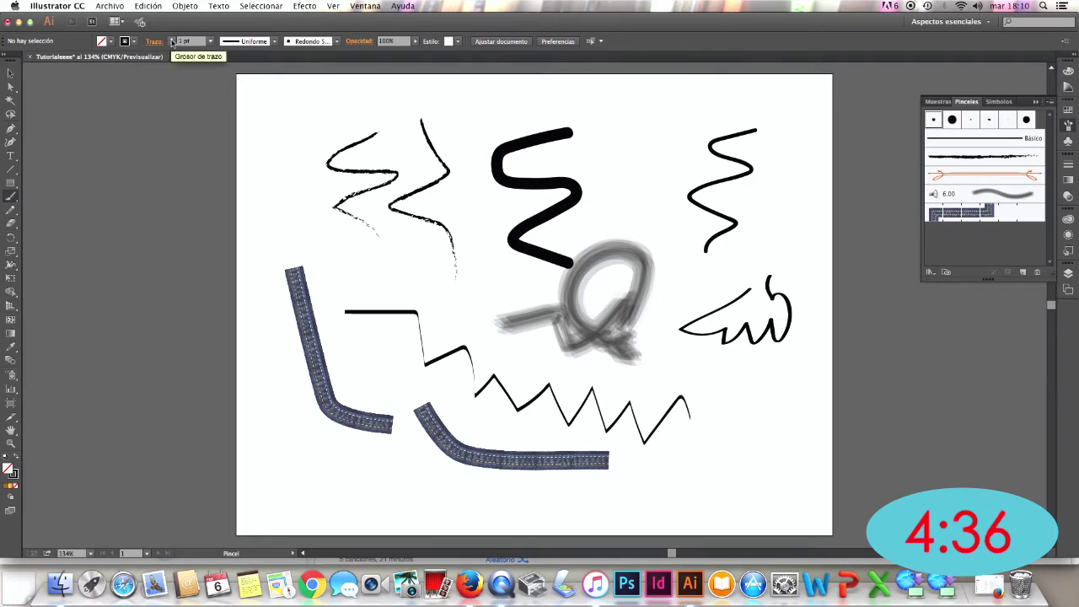
left_click(172, 39)
left_click(172, 39)
left_click(171, 39)
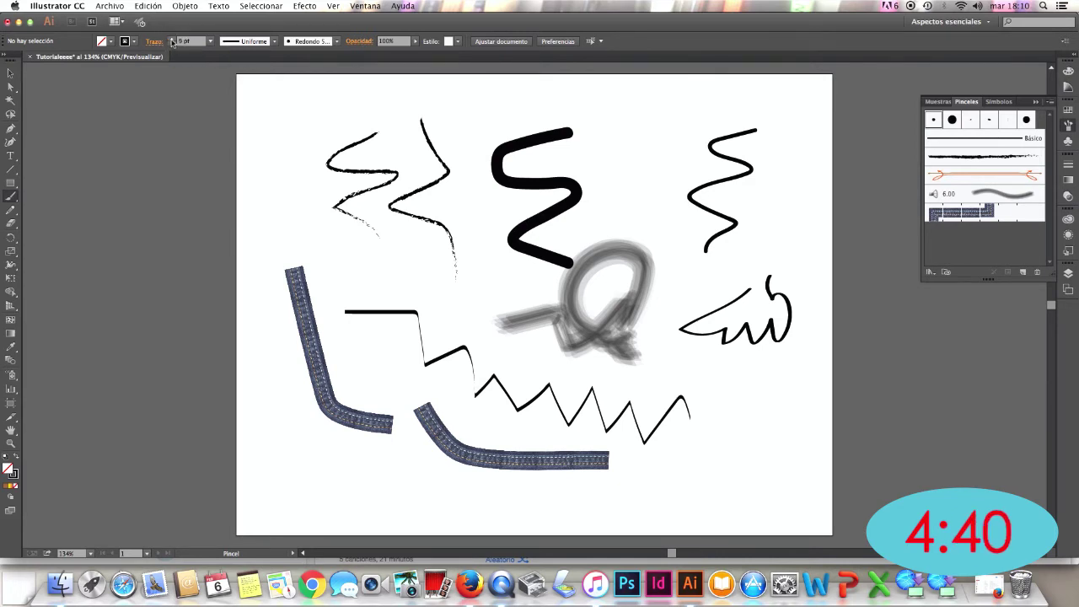
left_click(275, 41)
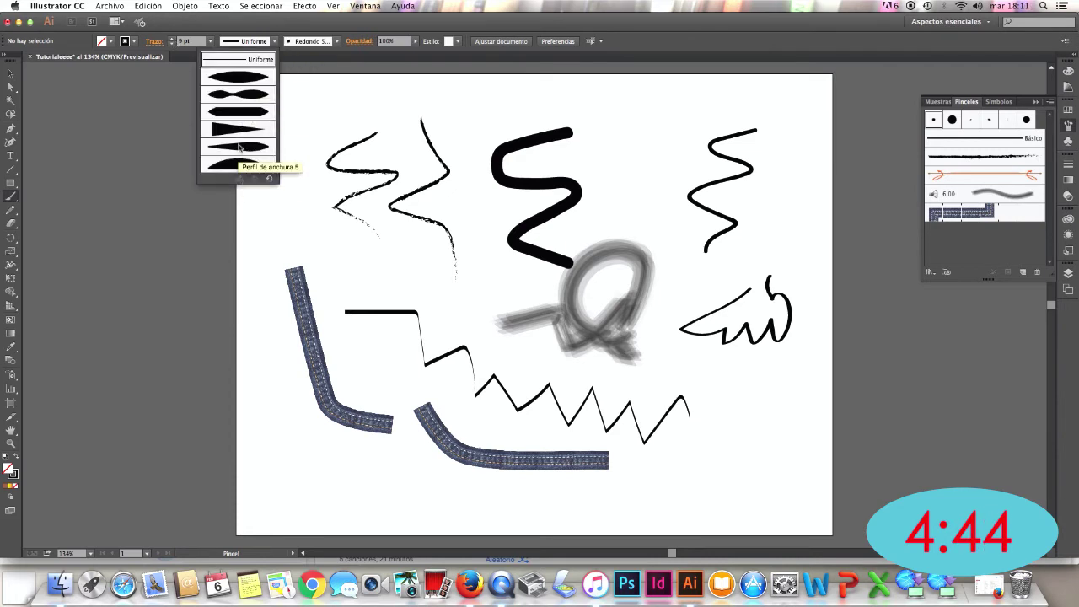
left_click(243, 76)
left_click_drag(258, 151, 371, 190)
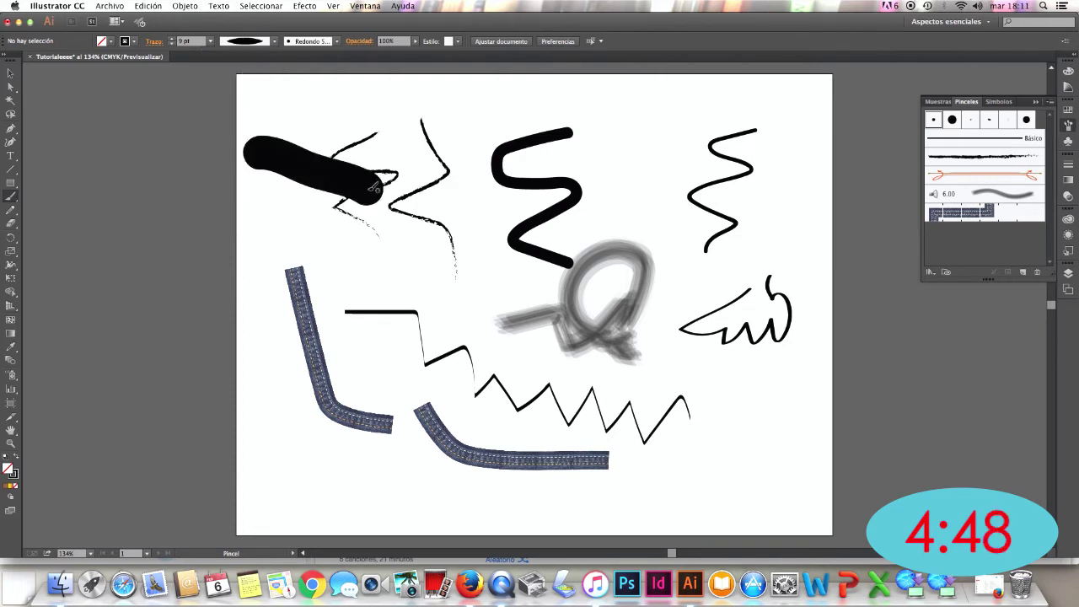
left_click_drag(276, 211, 408, 246)
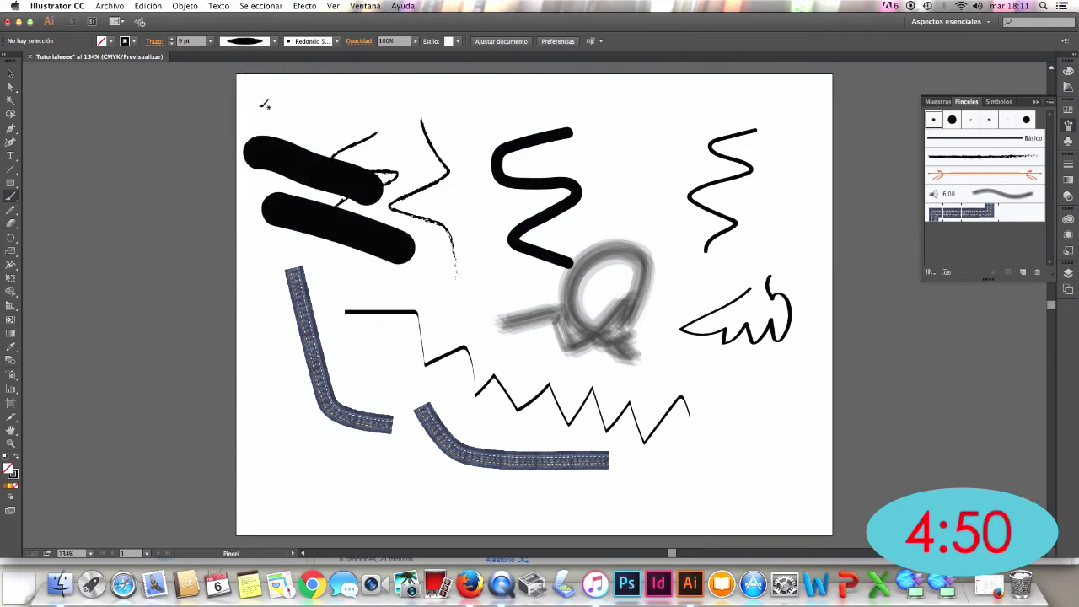
Step: Switch to the second width profile and paint heavy strokes across the top and over the S-shape
left_click(274, 41)
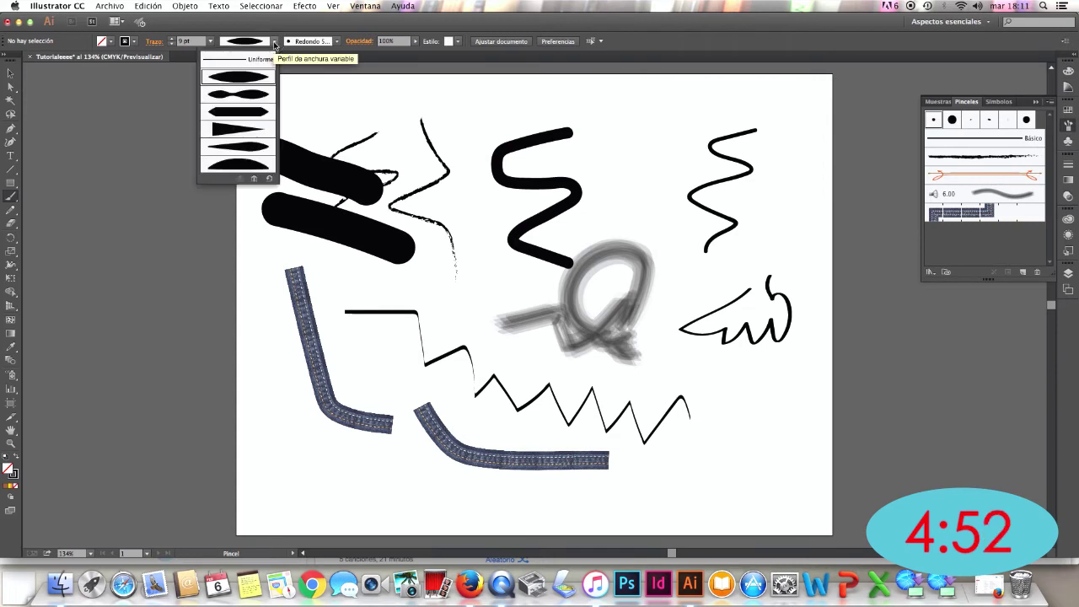
left_click(258, 95)
left_click_drag(432, 114, 678, 112)
mouse_move(554, 121)
left_mouse_down()
mouse_move(638, 179)
mouse_move(691, 161)
left_mouse_up()
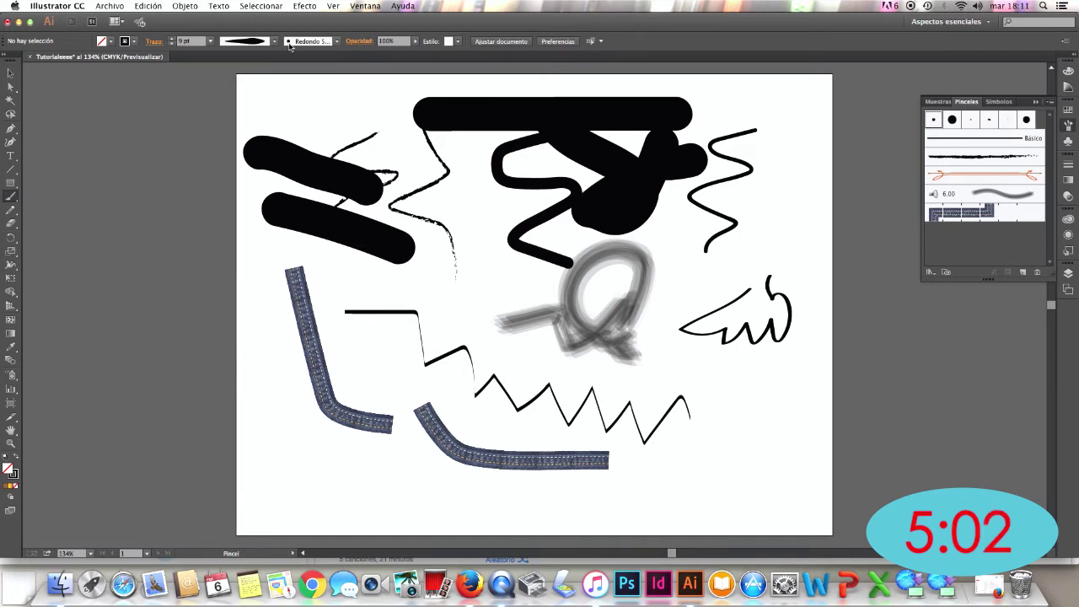
left_click(337, 42)
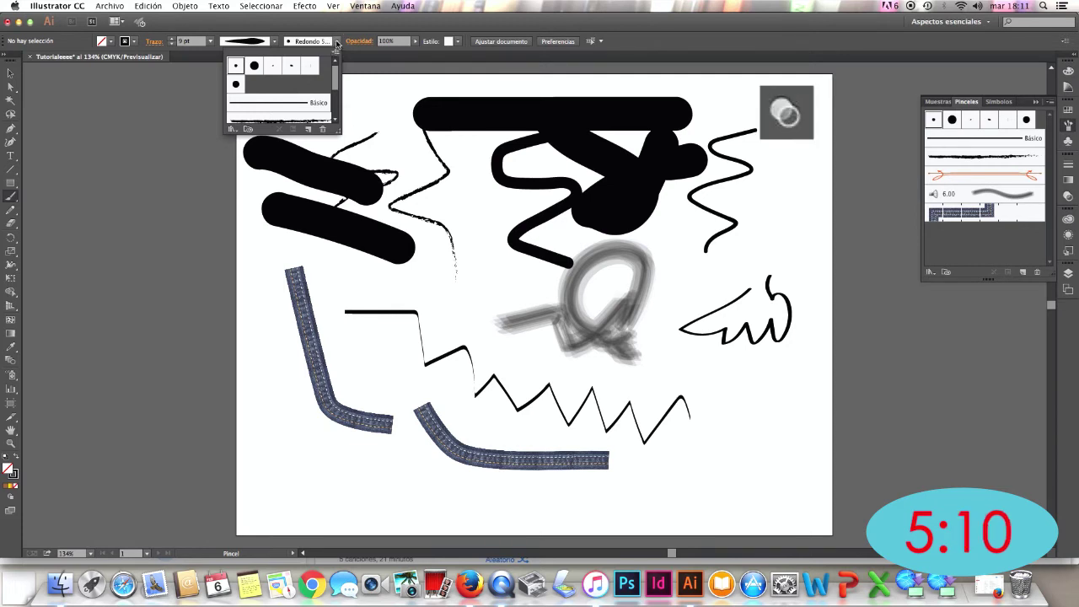
left_click(367, 88)
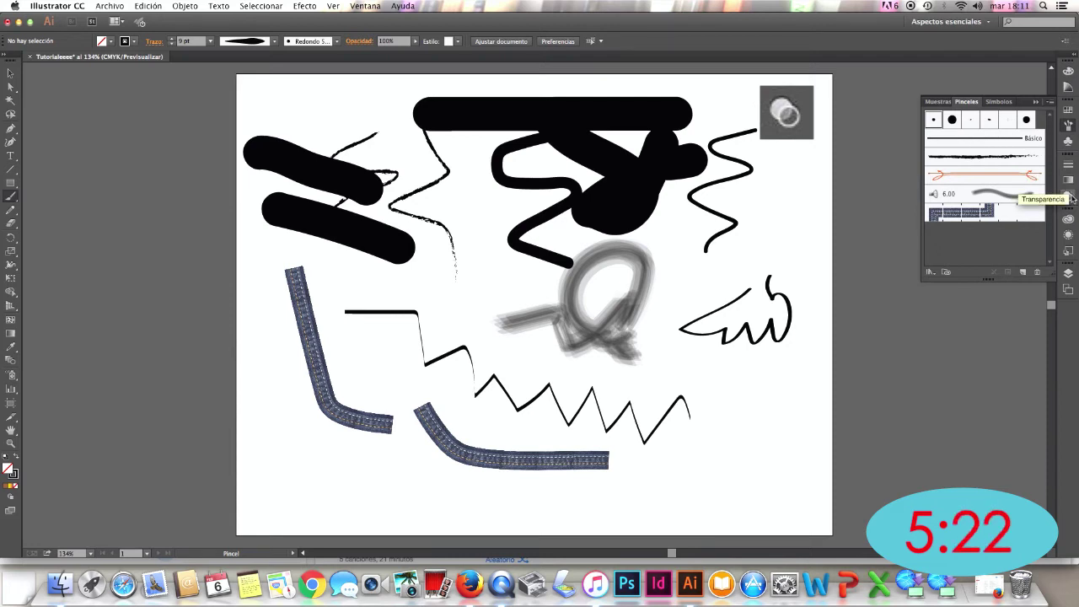
left_click(1071, 197)
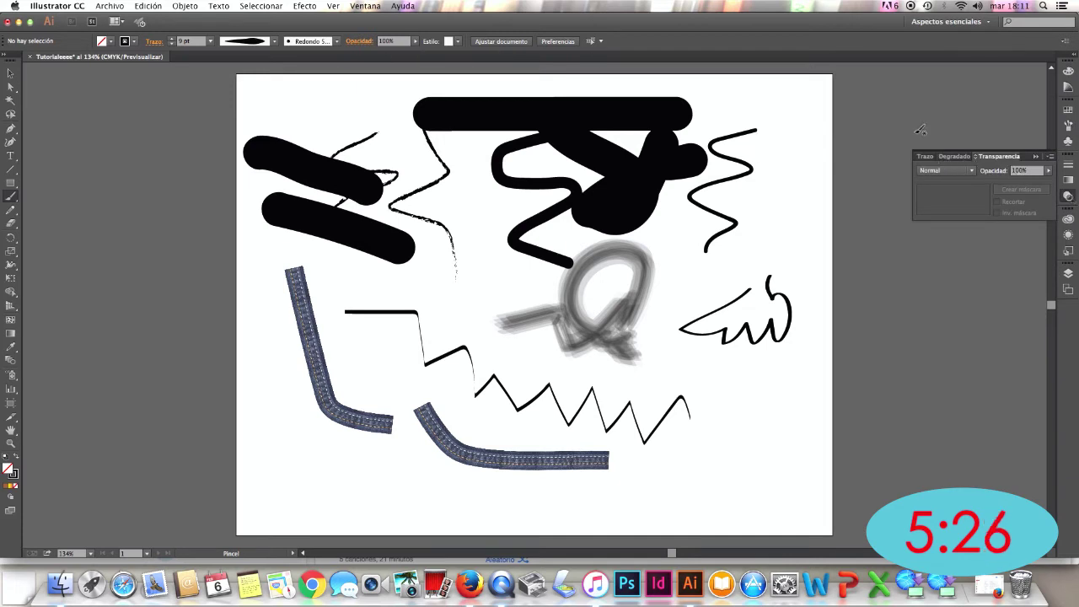
Step: Lower opacity to 39% and paint three overlapping semi-transparent grey strokes on the right
left_click(1048, 171)
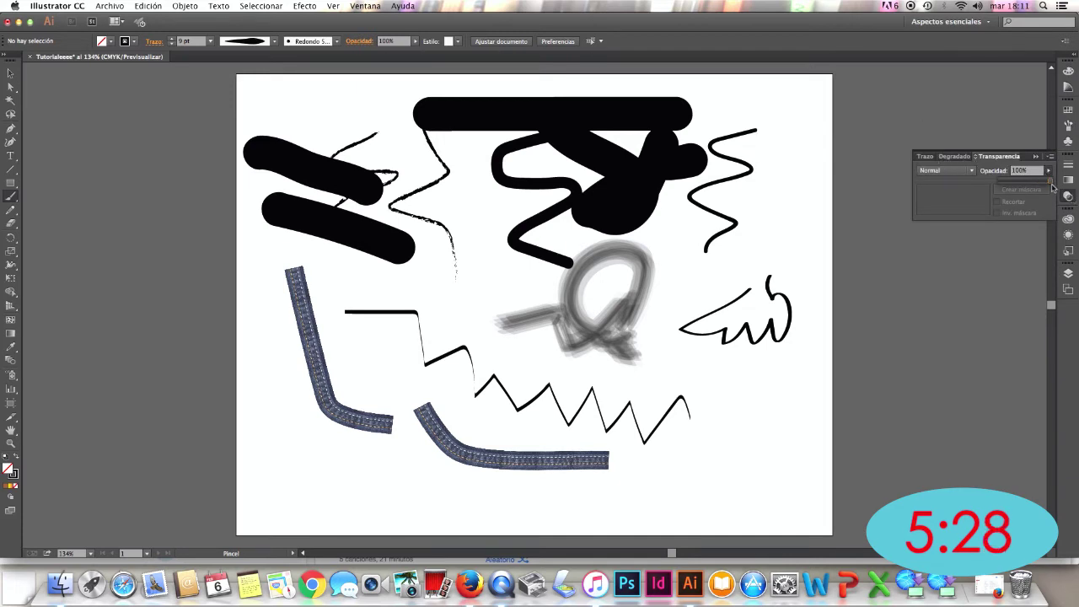
left_click_drag(1050, 183, 1008, 186)
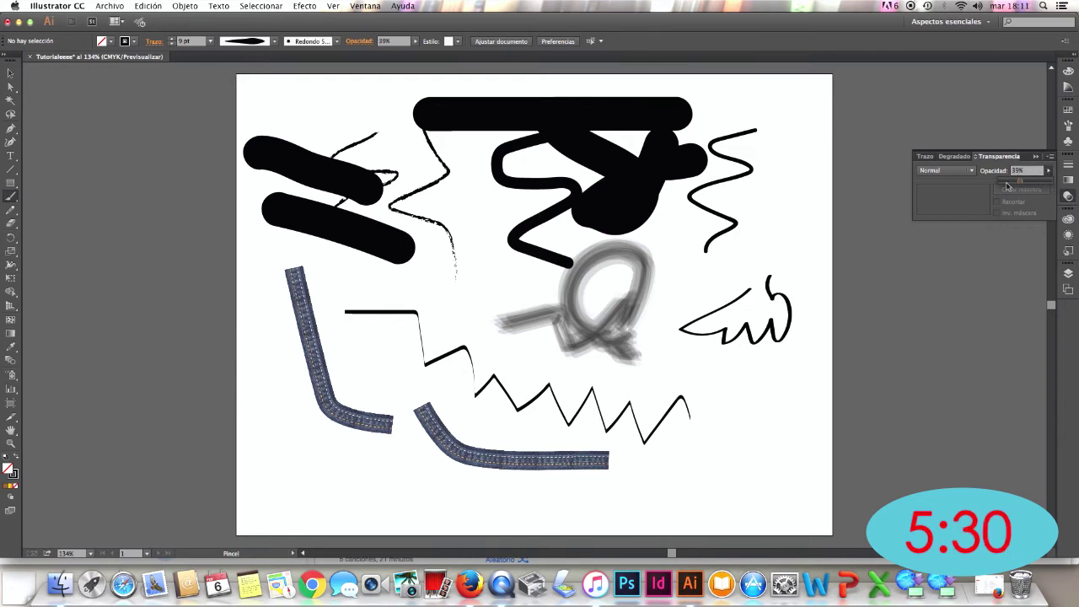
left_click_drag(774, 125, 788, 241)
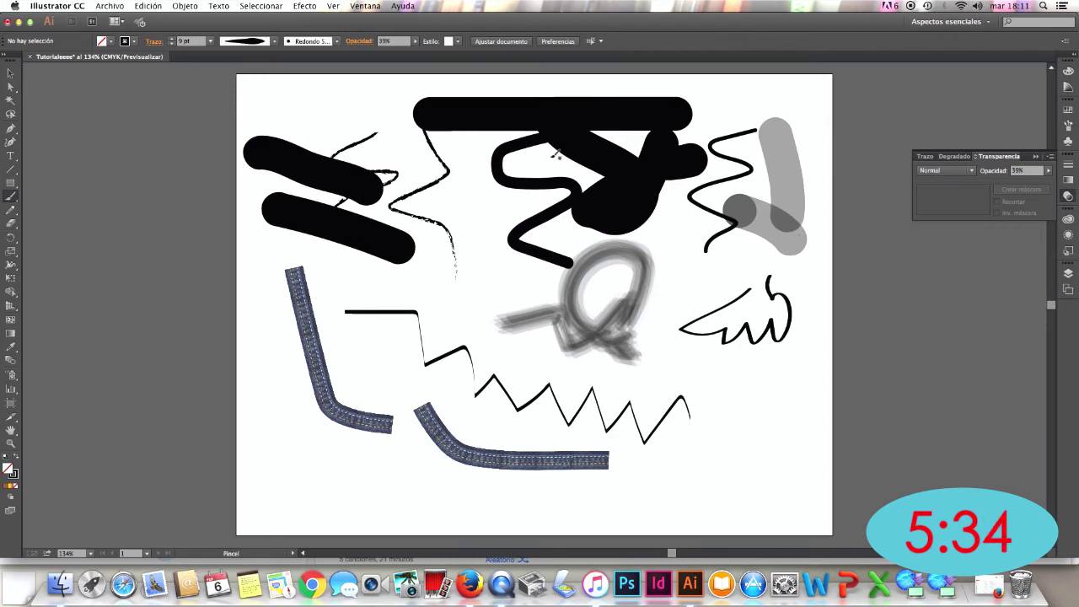
left_click_drag(747, 136, 792, 172)
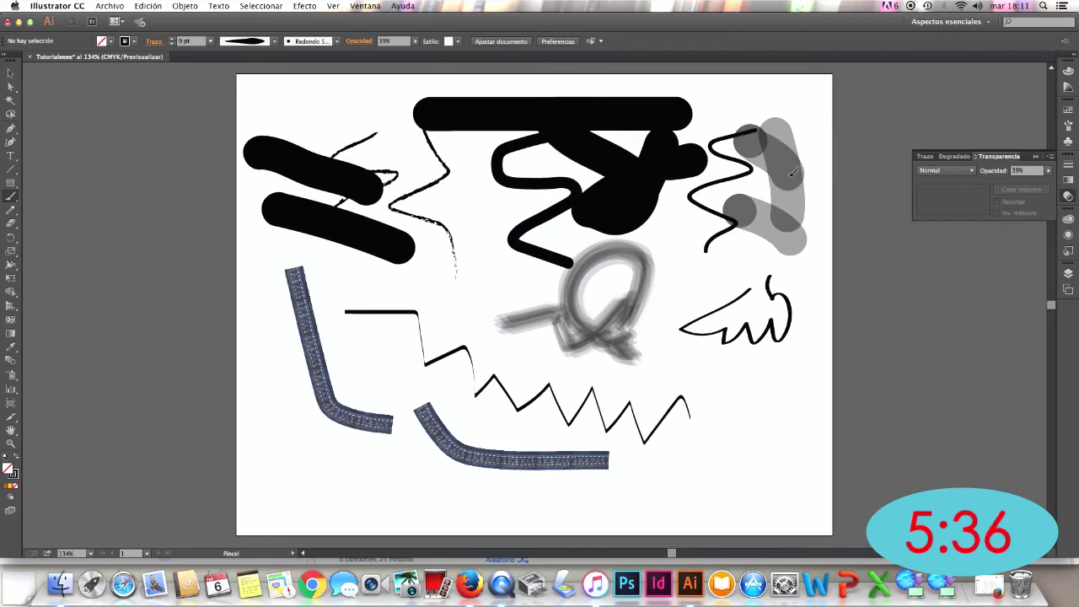
left_click_drag(785, 101, 752, 173)
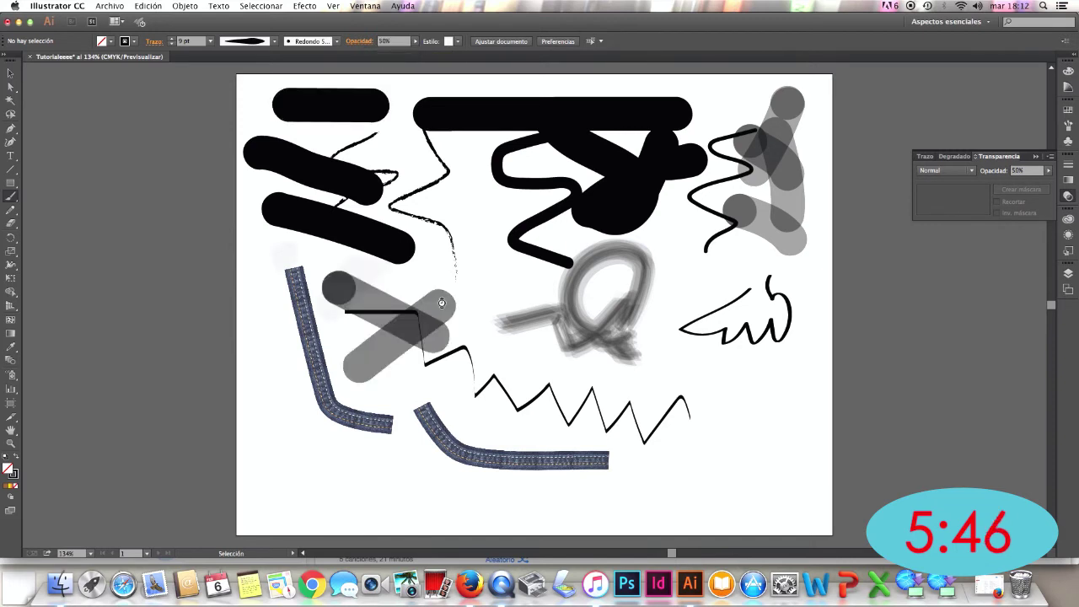
key("ctrl+a")
Step: Delete all artwork and pick the black splatter symbol from the Symbols library
key("Delete")
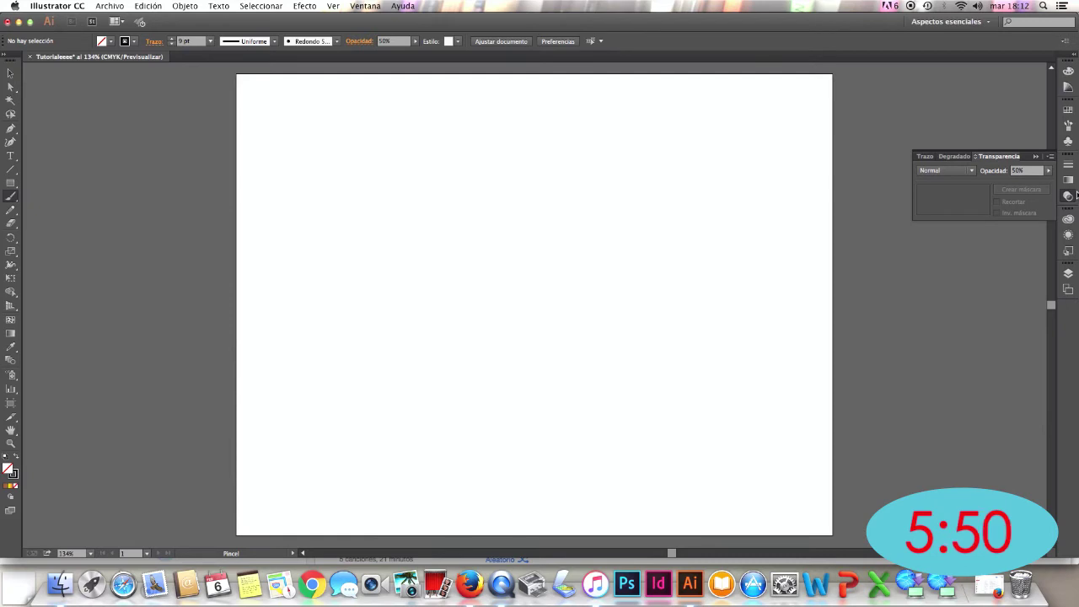
left_click(1068, 125)
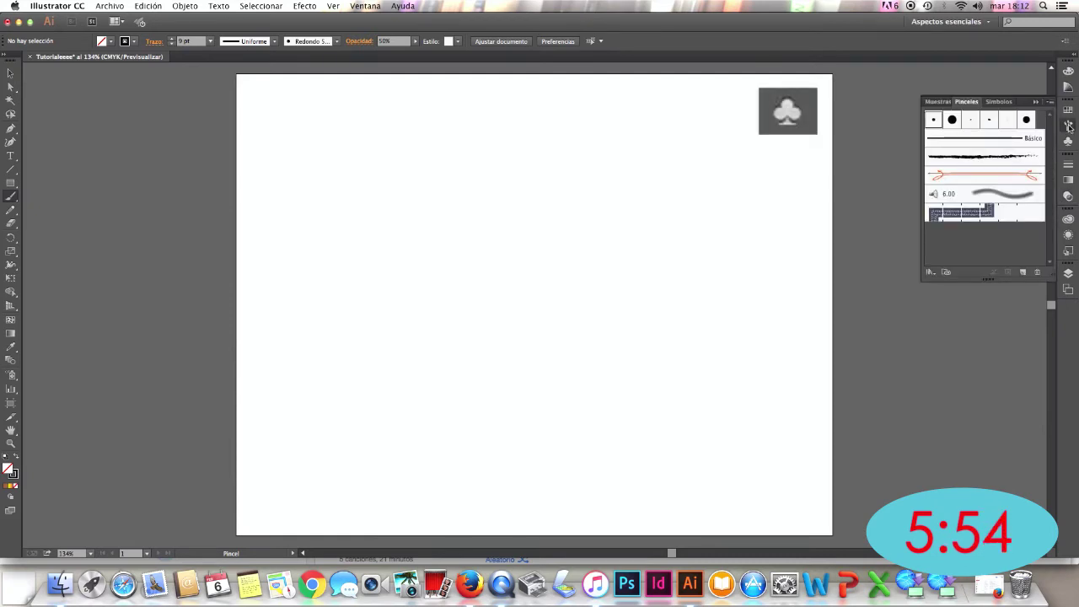
left_click(1000, 102)
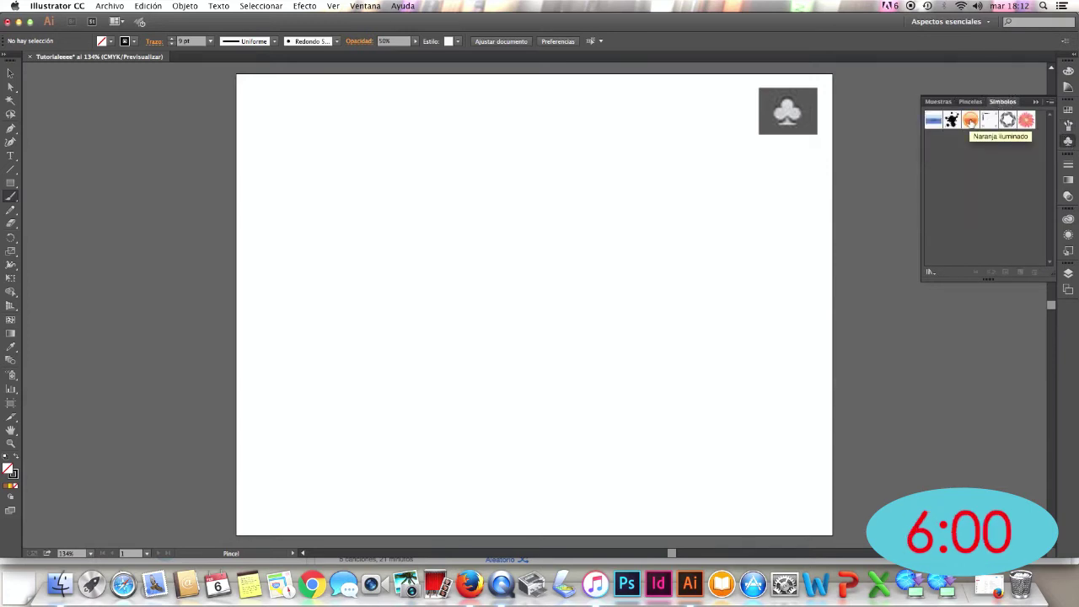
left_click(951, 120)
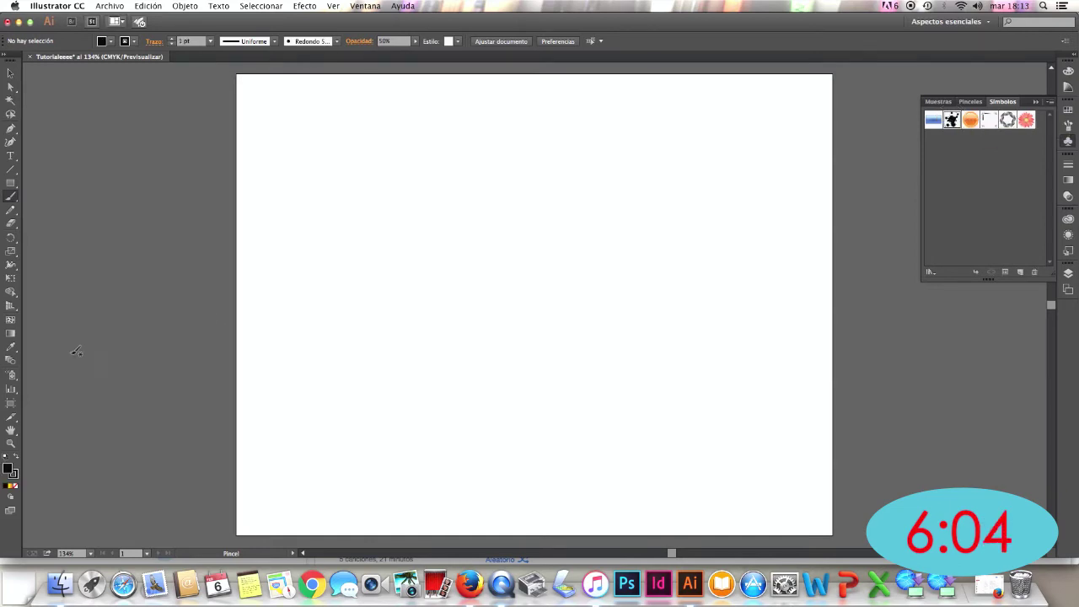
Step: Spray splatter symbols across the artboard with the Symbol Sprayer, then delete them
left_click(11, 377)
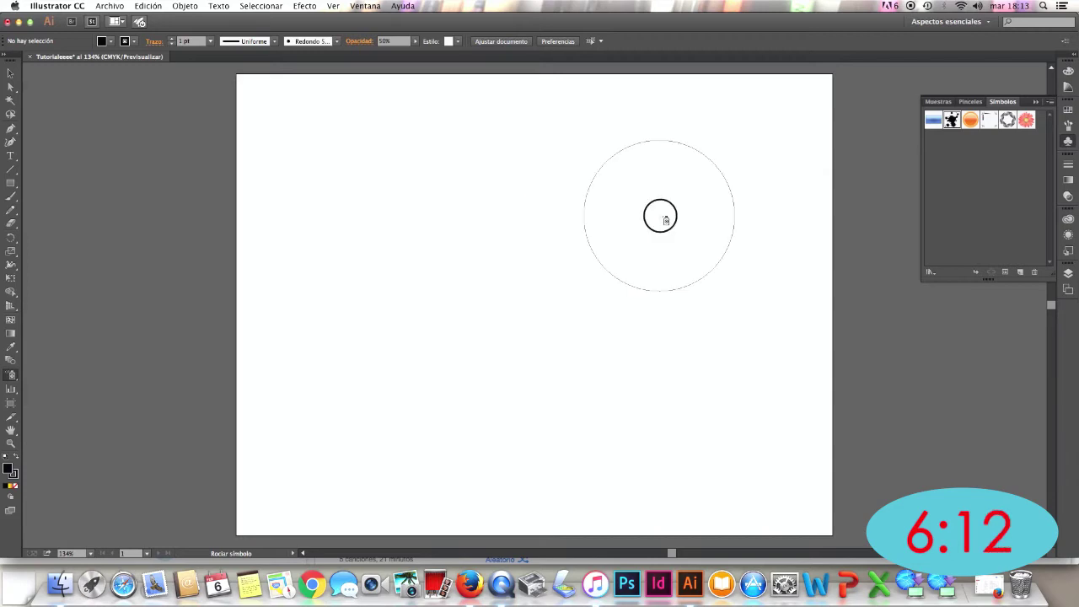
left_click(661, 217)
left_click(434, 232)
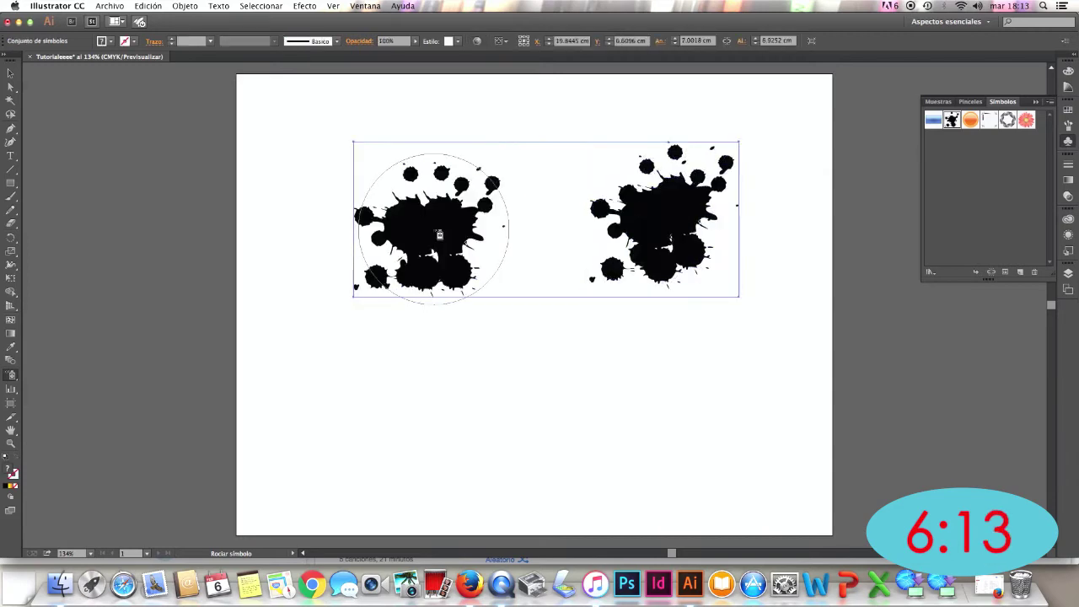
left_click(552, 368)
left_click(529, 219)
left_click(704, 339)
mouse_move(754, 349)
left_mouse_down()
mouse_move(646, 309)
mouse_move(494, 345)
mouse_move(388, 331)
left_mouse_up()
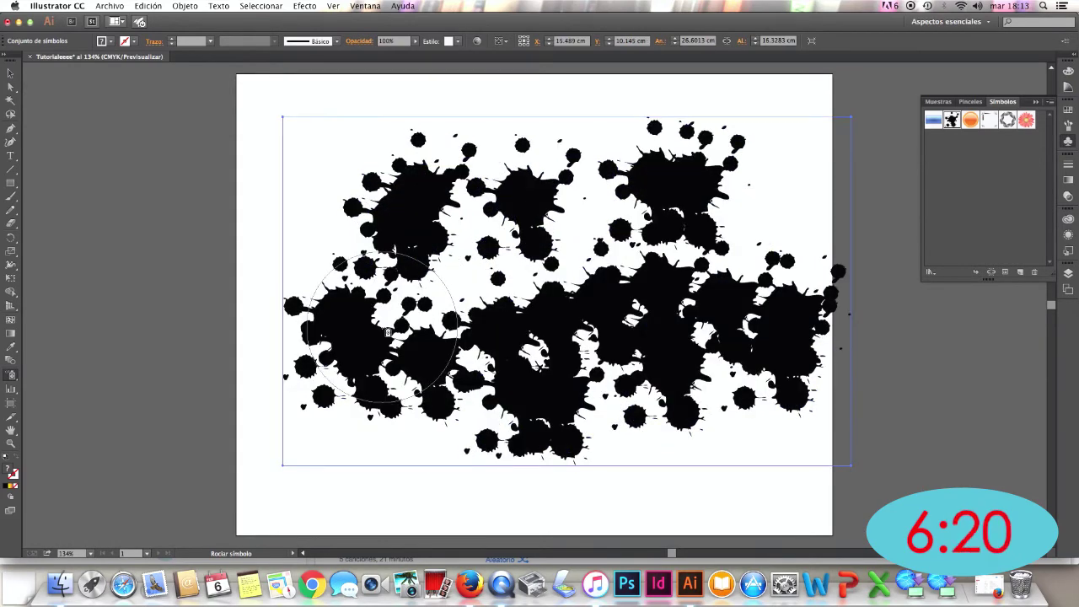
key("Delete")
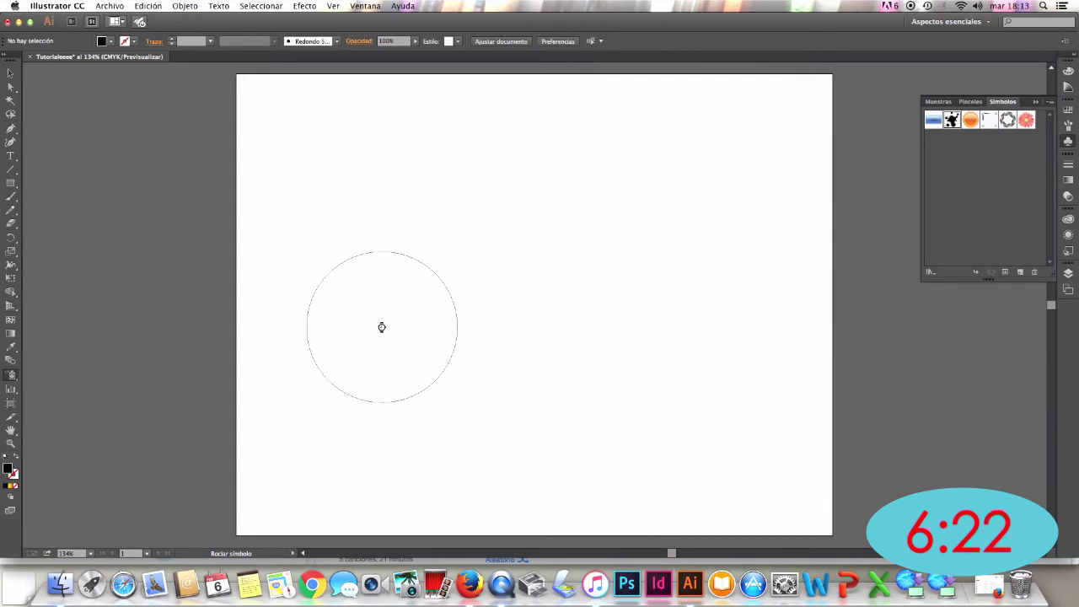
Step: Try a 3 pt stroke weight in the Stroke panel, then undo it
left_click(1068, 166)
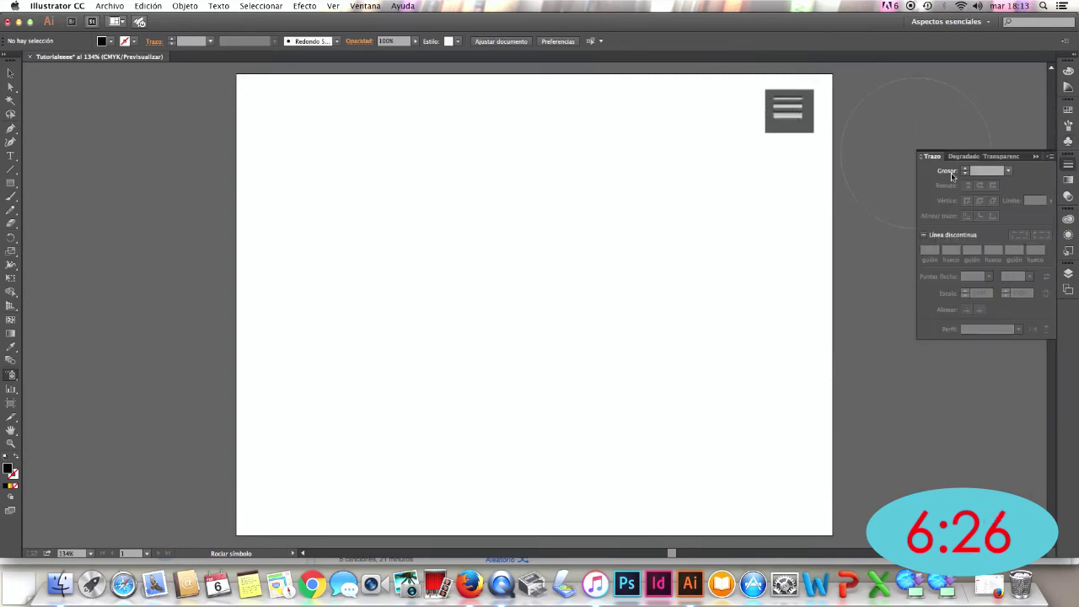
left_click(1008, 171)
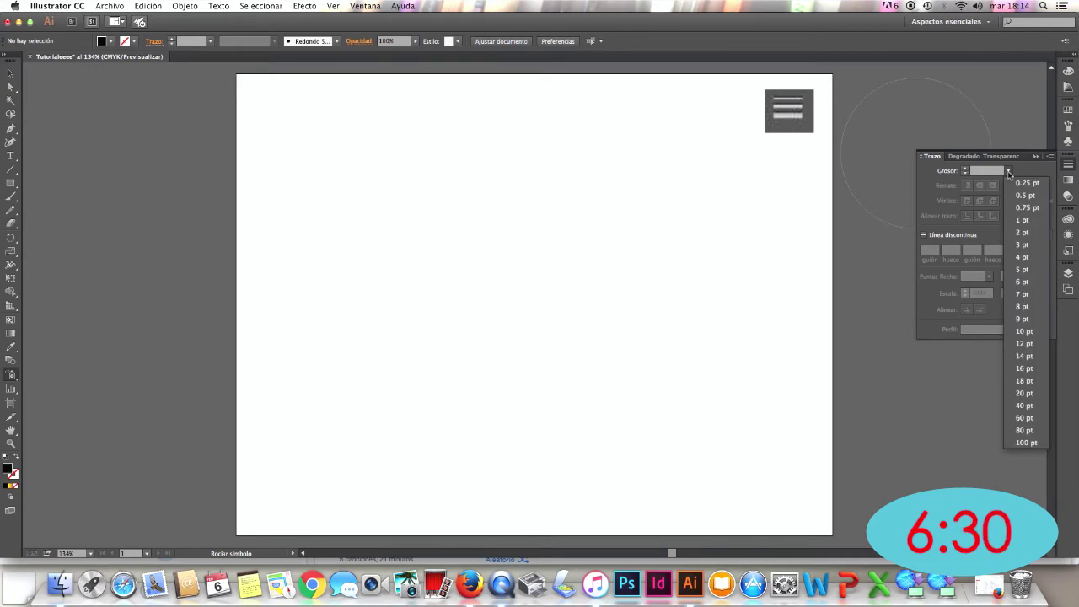
left_click(1025, 245)
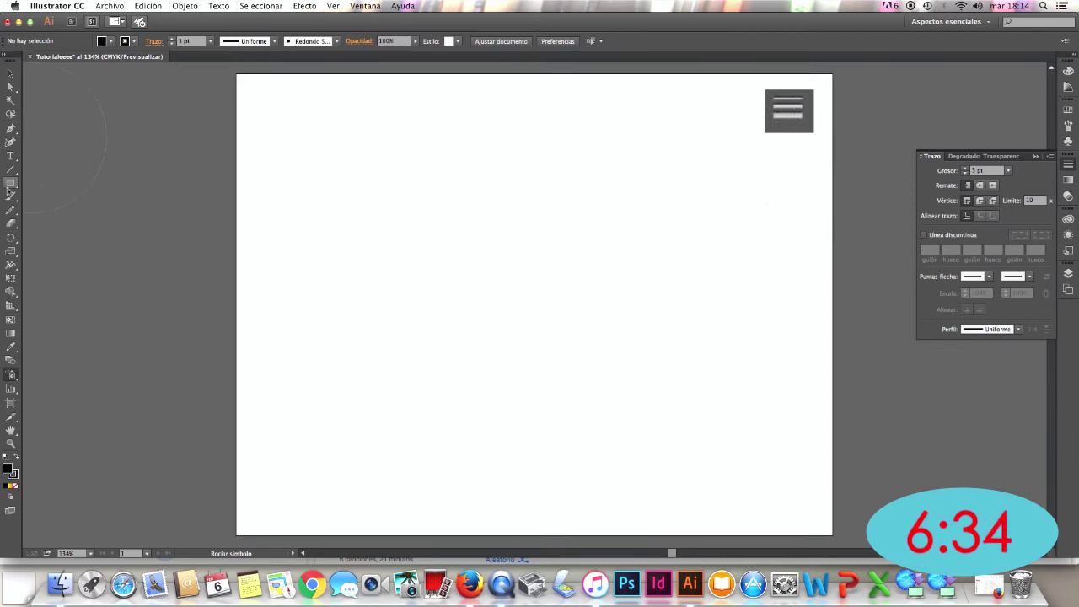
key("ctrl+z")
Step: Paint a straight horizontal black line with the Paintbrush and check its cap options
left_click(10, 195)
left_click_drag(354, 203, 568, 203)
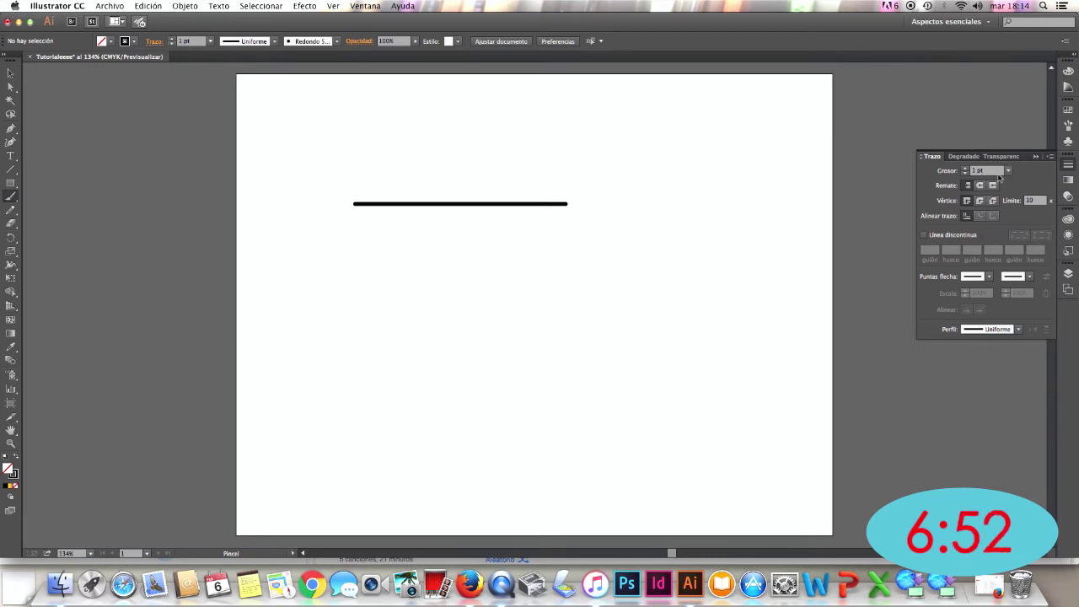
left_click(994, 186)
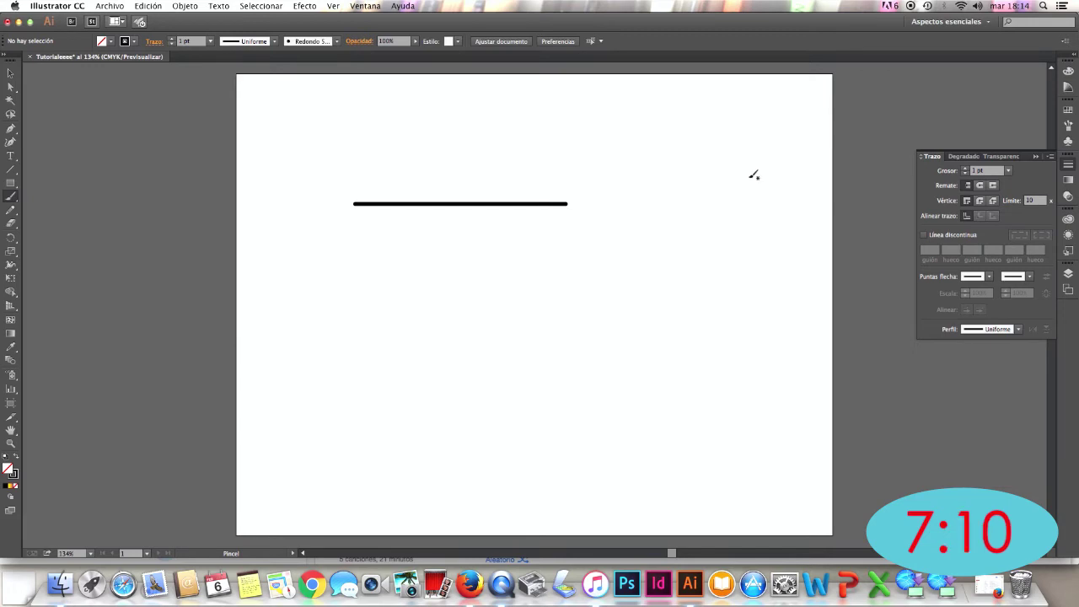
key("v")
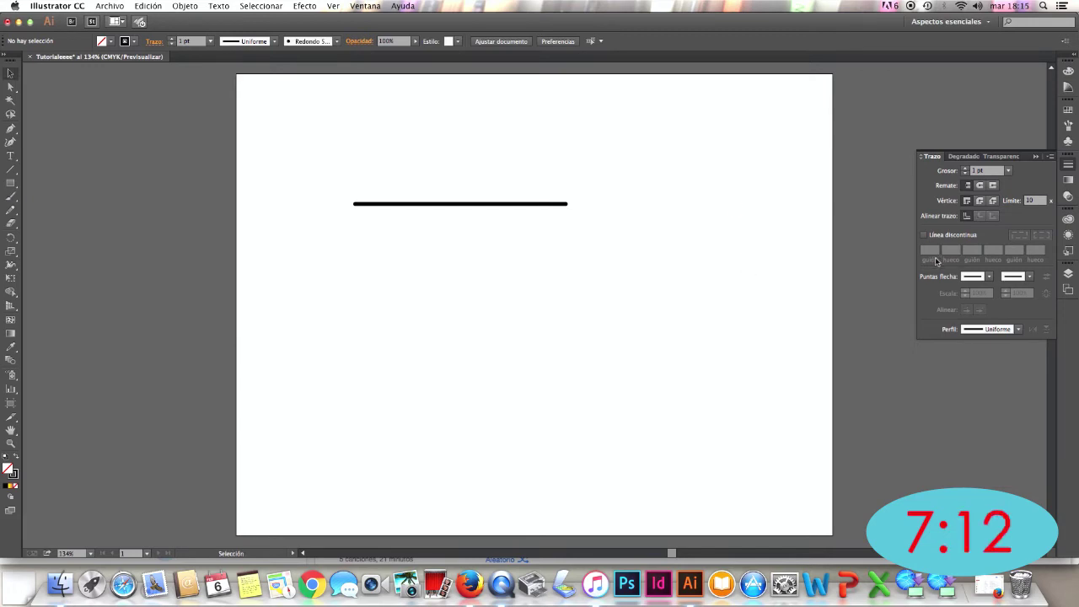
Step: Draw a closed trapezoid with the Pen tool from its four corner points
left_click(10, 129)
left_click(653, 166)
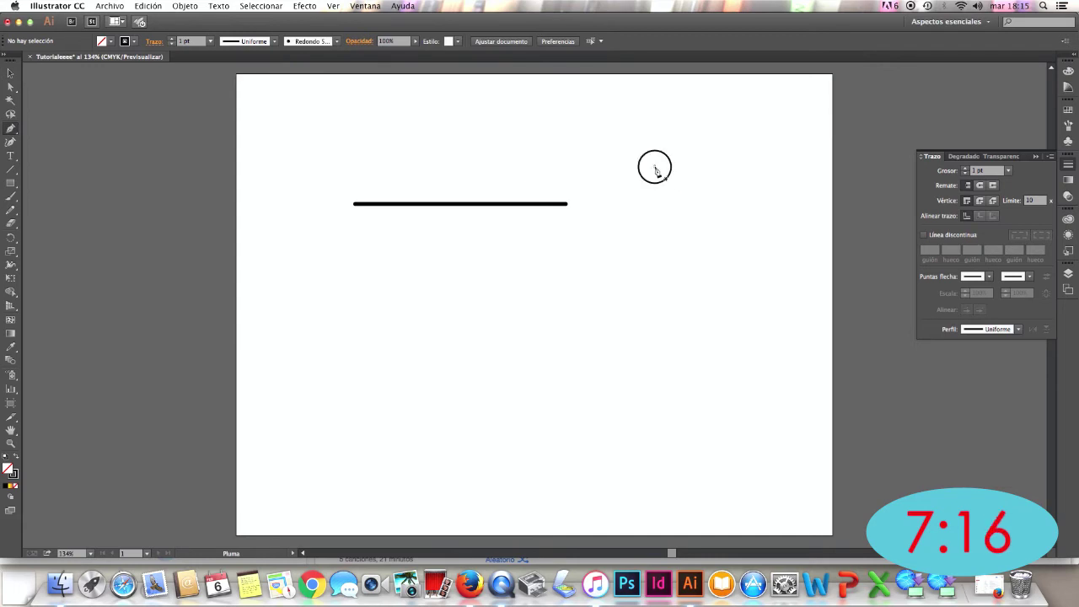
left_click(654, 280)
left_click(770, 280)
left_click(683, 166)
left_click(654, 167)
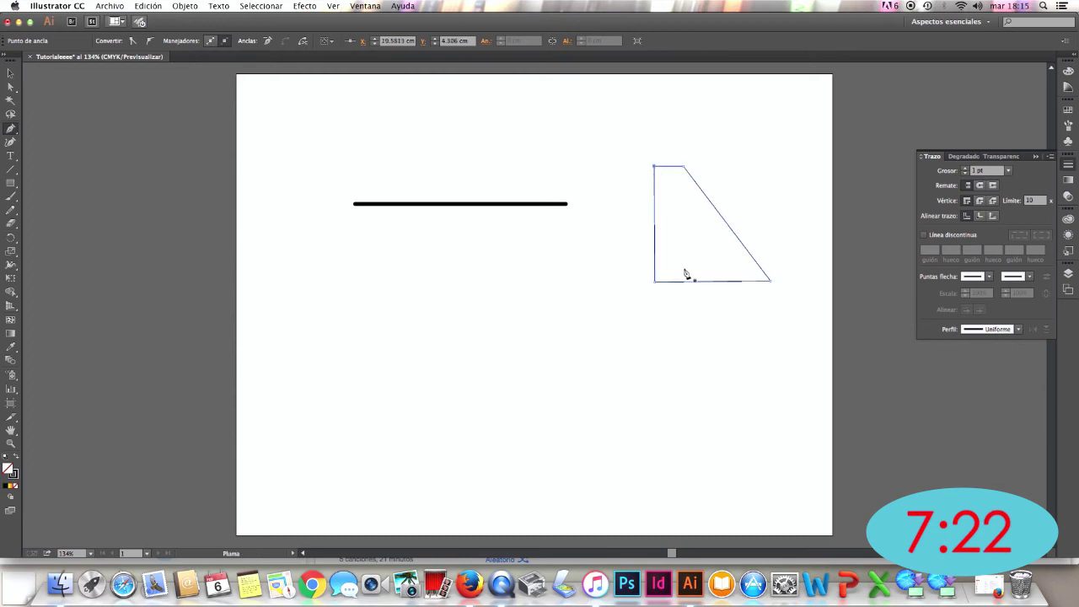
Step: Raise the trapezoid's stroke to 10 pt and settle on Round Join after trying Miter
left_click(965, 169)
left_click(966, 168)
left_click(965, 169)
left_click(965, 169)
left_click(965, 168)
left_click(965, 168)
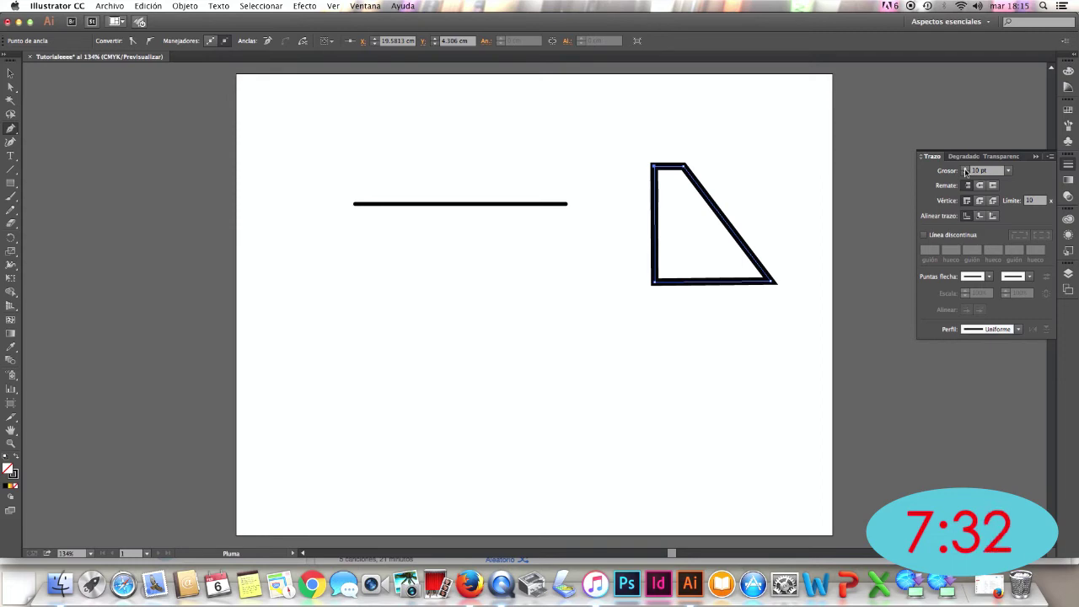
left_click(980, 201)
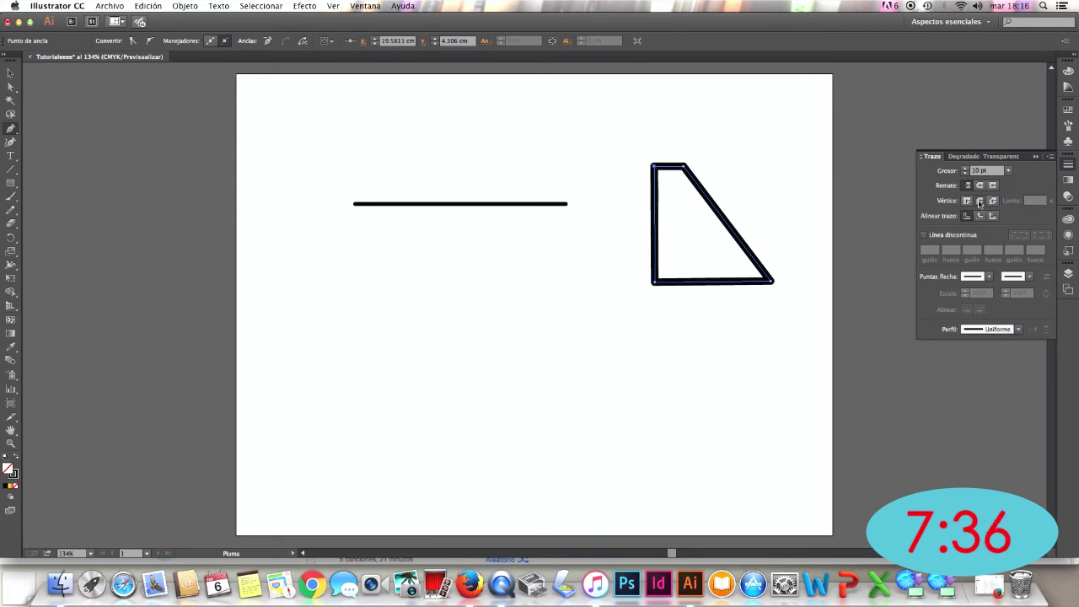
left_click(967, 201)
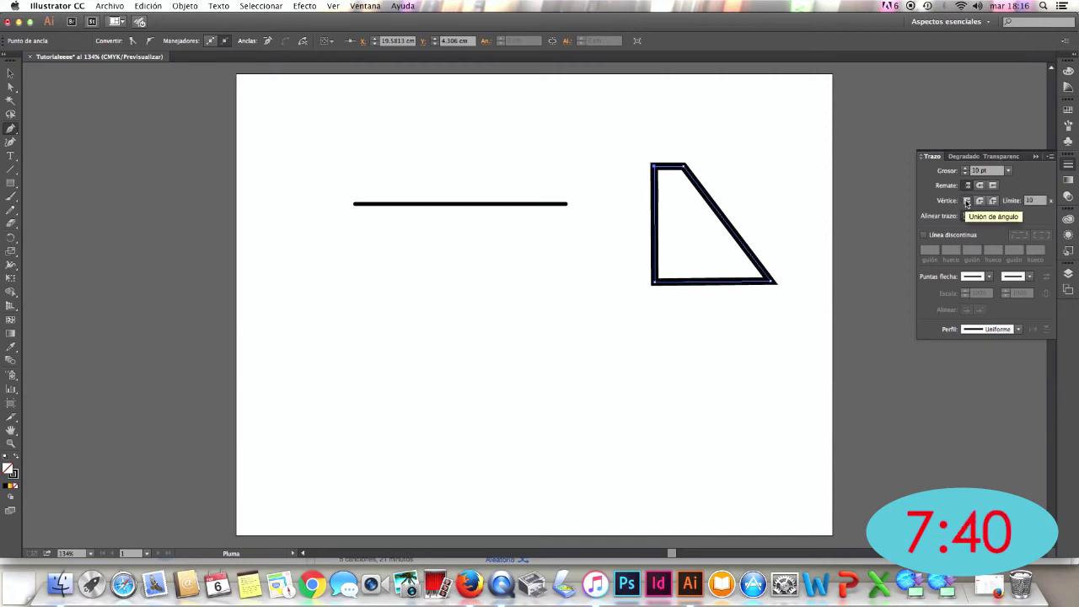
left_click(979, 201)
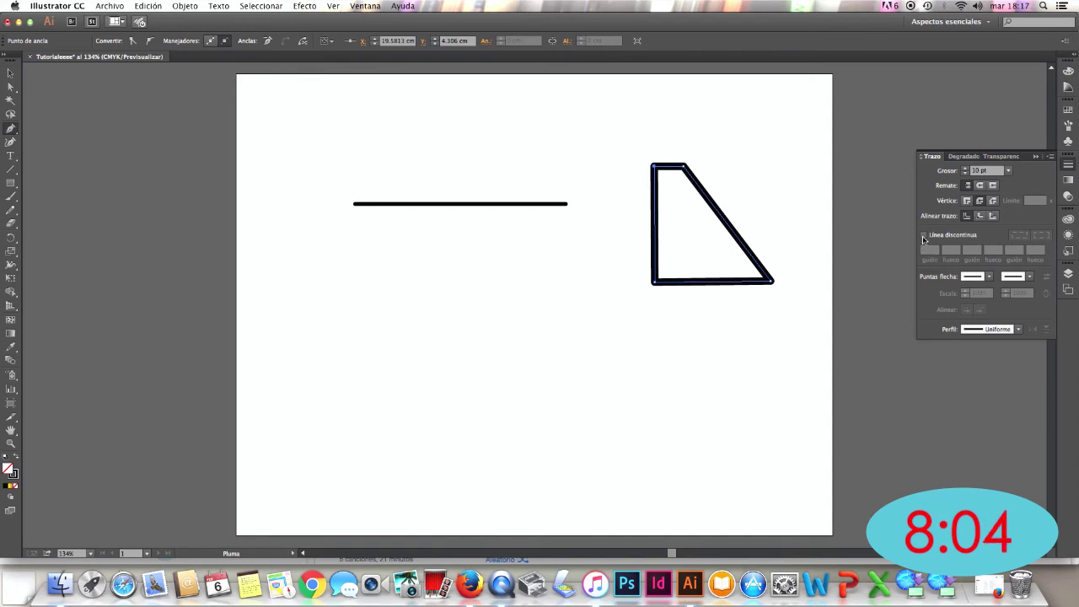
Step: Make the trapezoid's outline dashed and reduce its weight to 3 pt
left_click(924, 236)
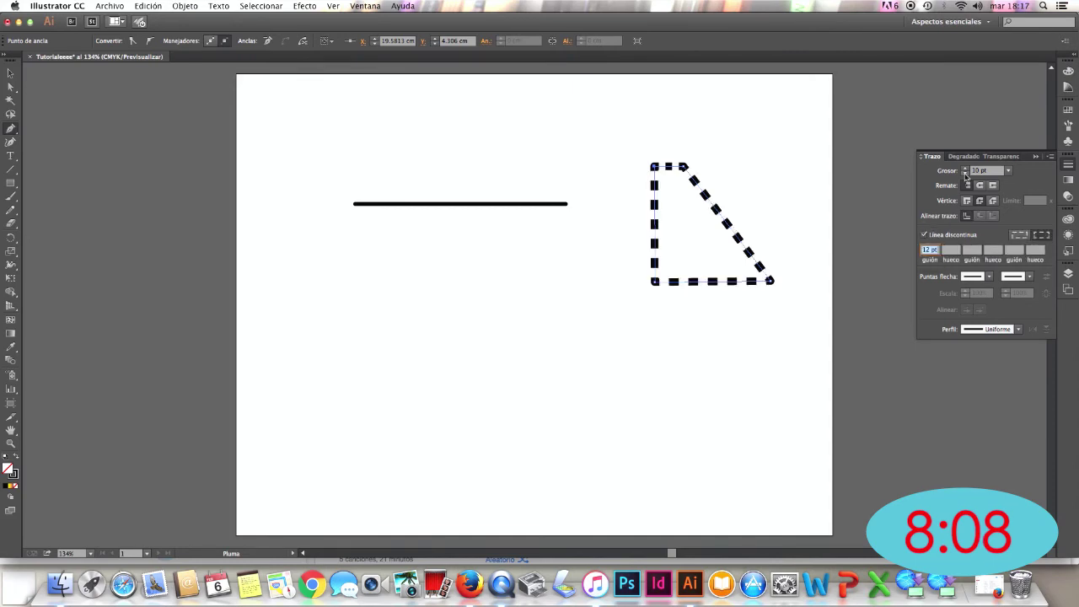
left_click(965, 174)
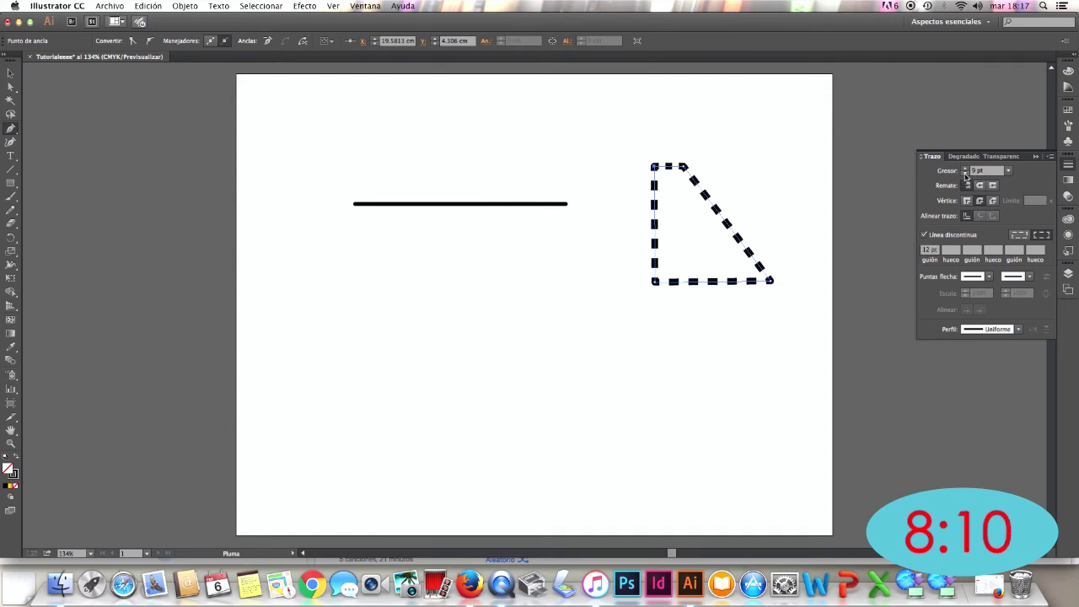
left_click(965, 175)
left_click(966, 175)
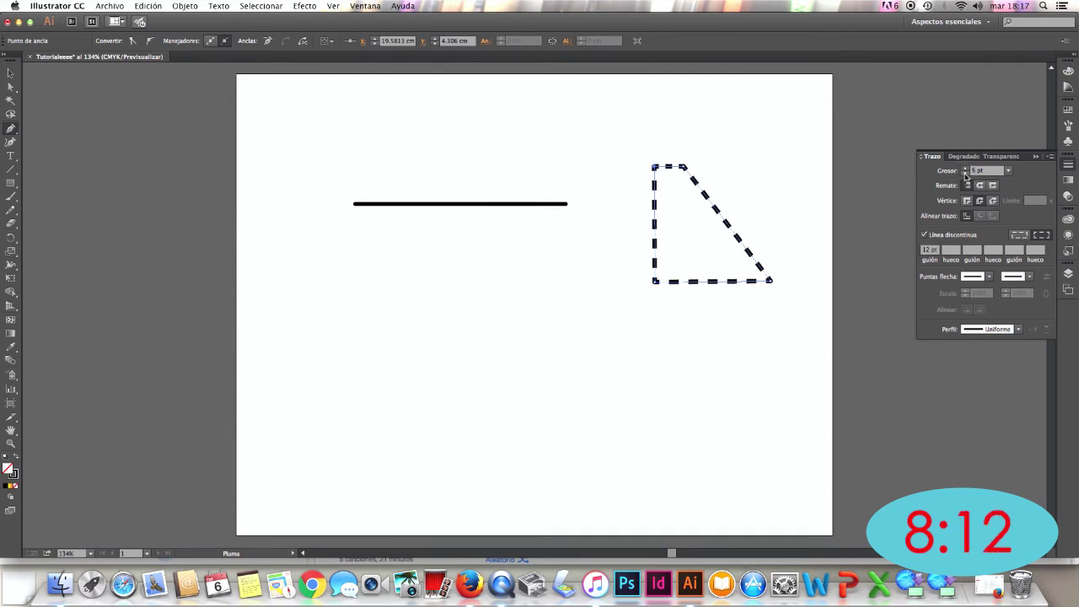
left_click(965, 175)
left_click(965, 174)
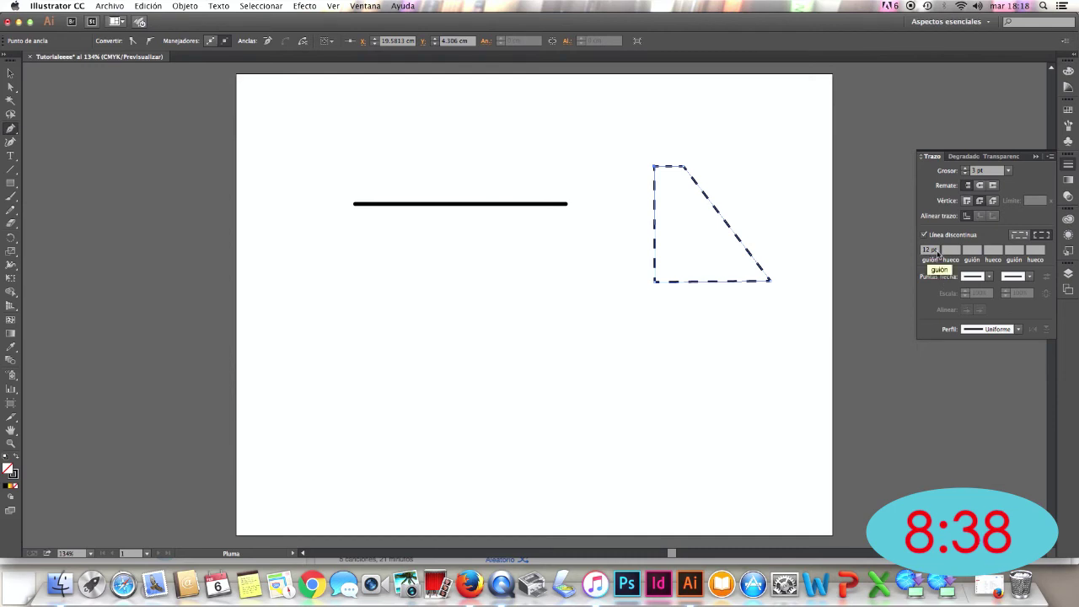
Step: Edit the first dash and gap lengths, giving 5 pt dashes and 10 pt gaps
left_click(928, 250)
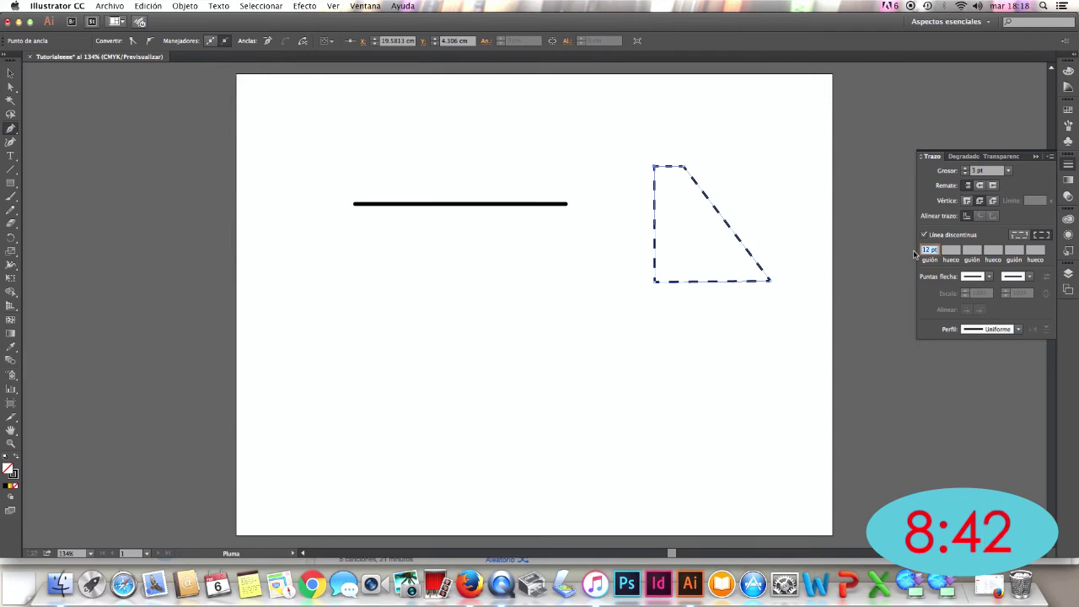
type("2")
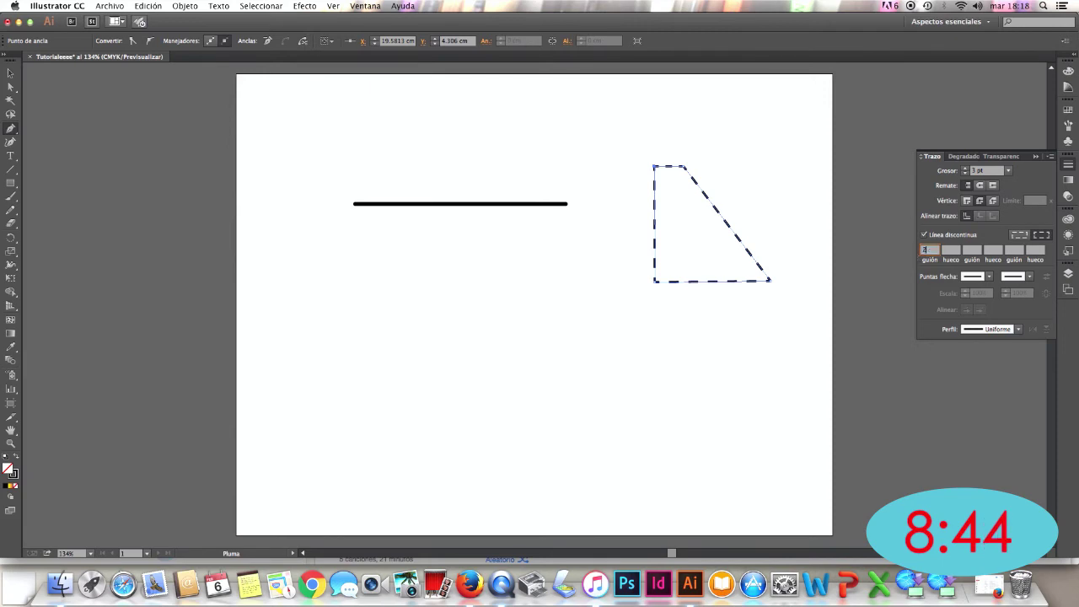
left_click(949, 250)
type("3")
left_click(972, 251)
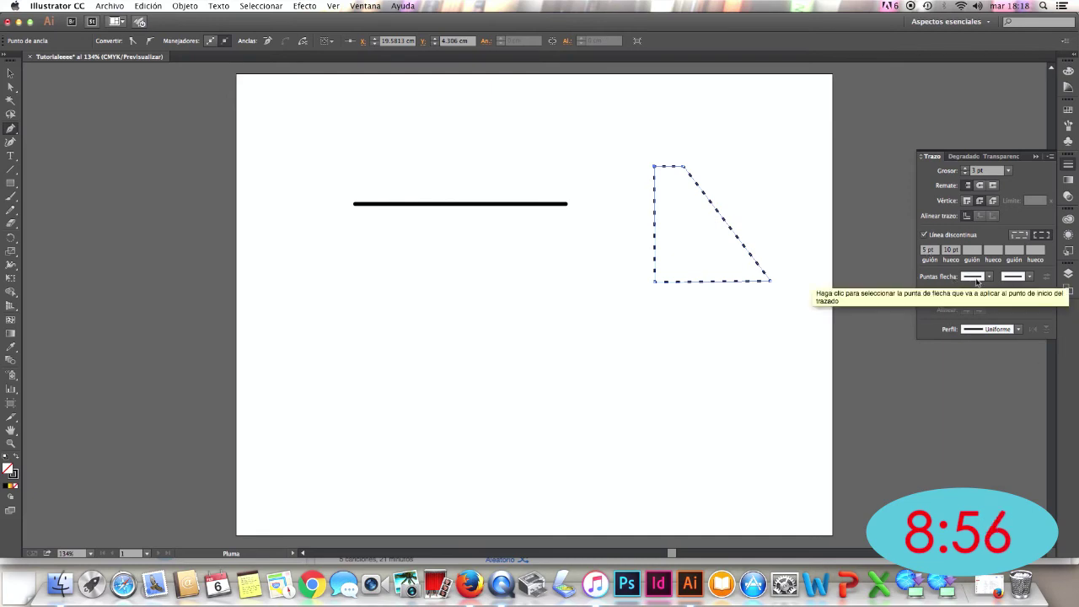
left_click(1019, 329)
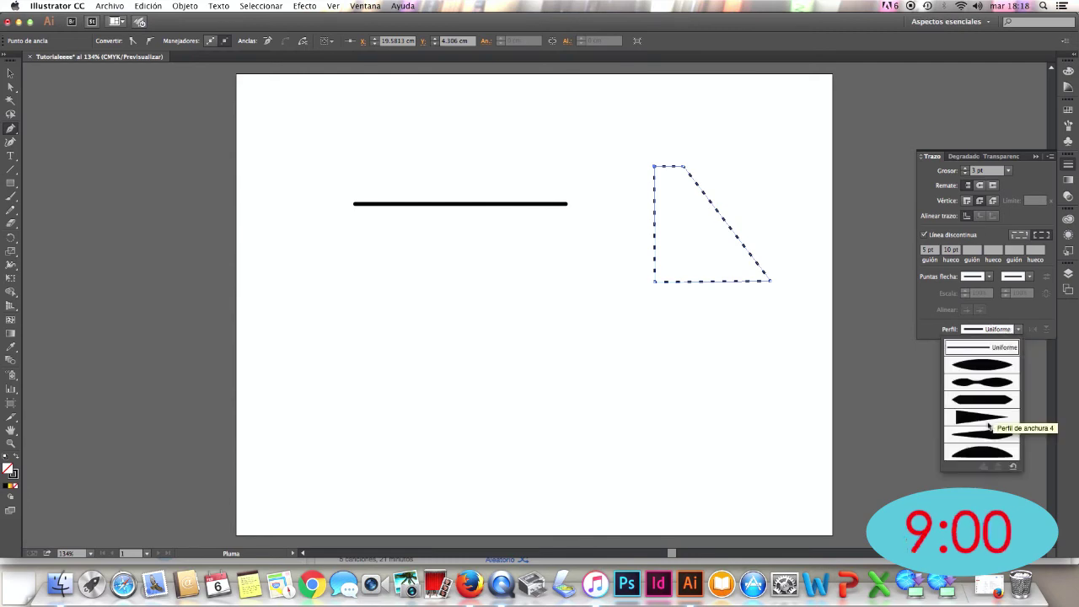
Step: Keep the Uniform profile, collapse Stroke, and view the Gradient, Transparency and Libraries panels
left_click(925, 334)
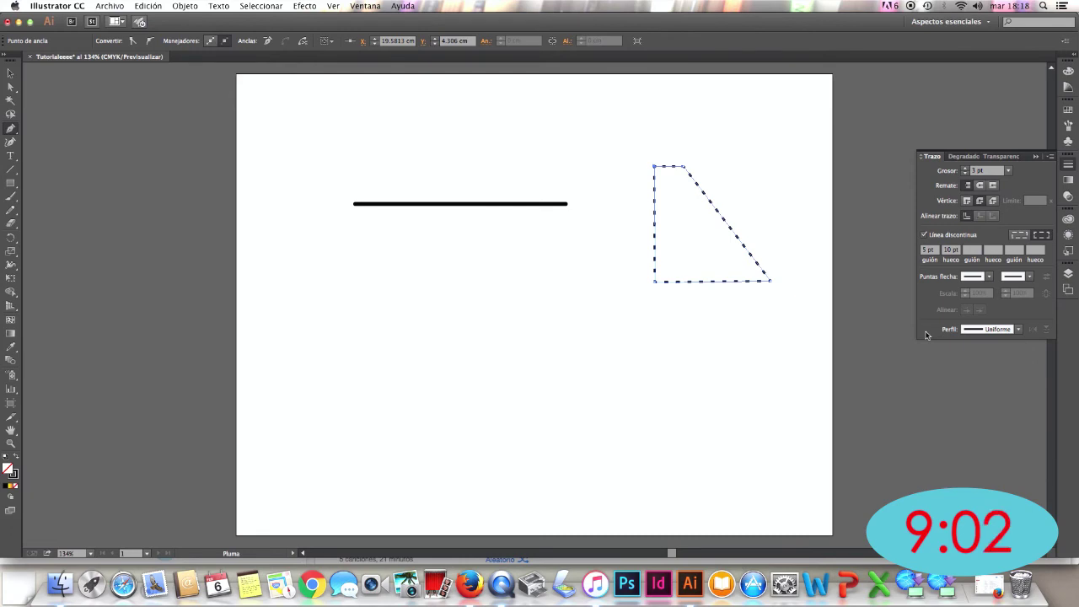
left_click(1068, 165)
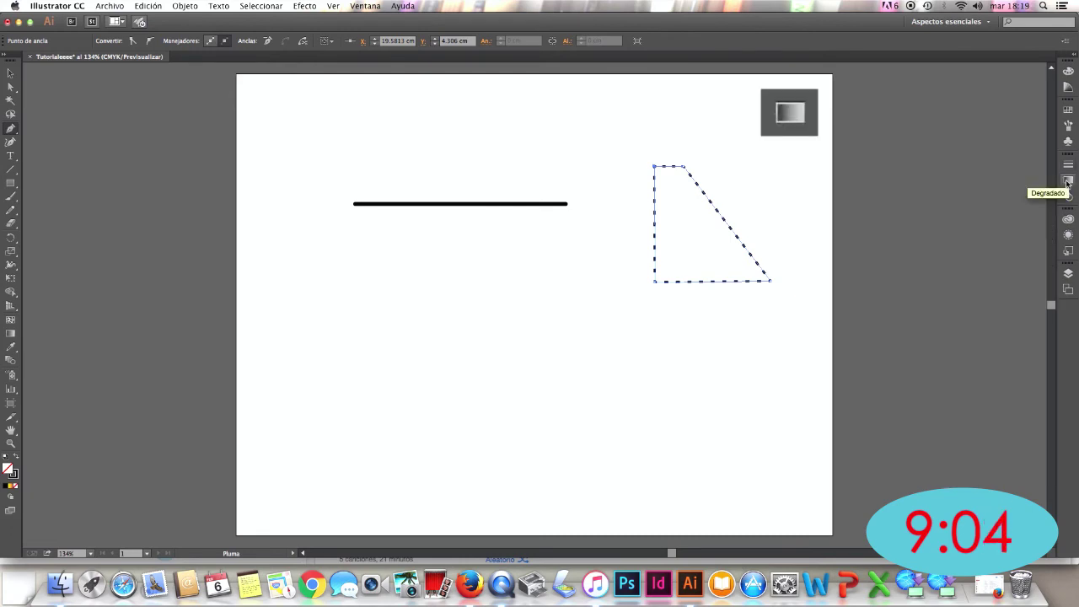
left_click(1068, 182)
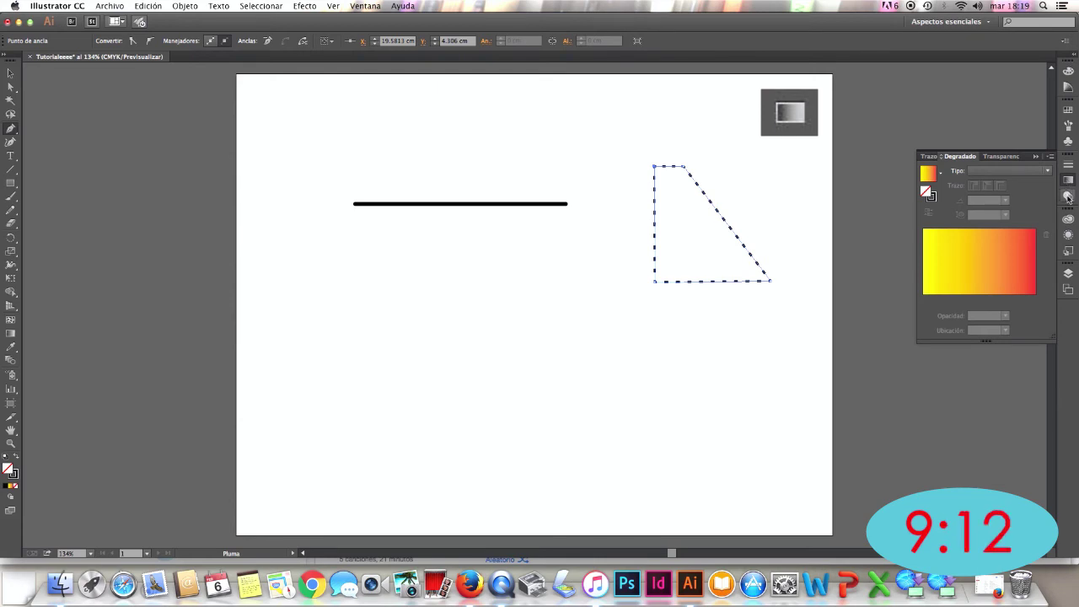
left_click(1068, 198)
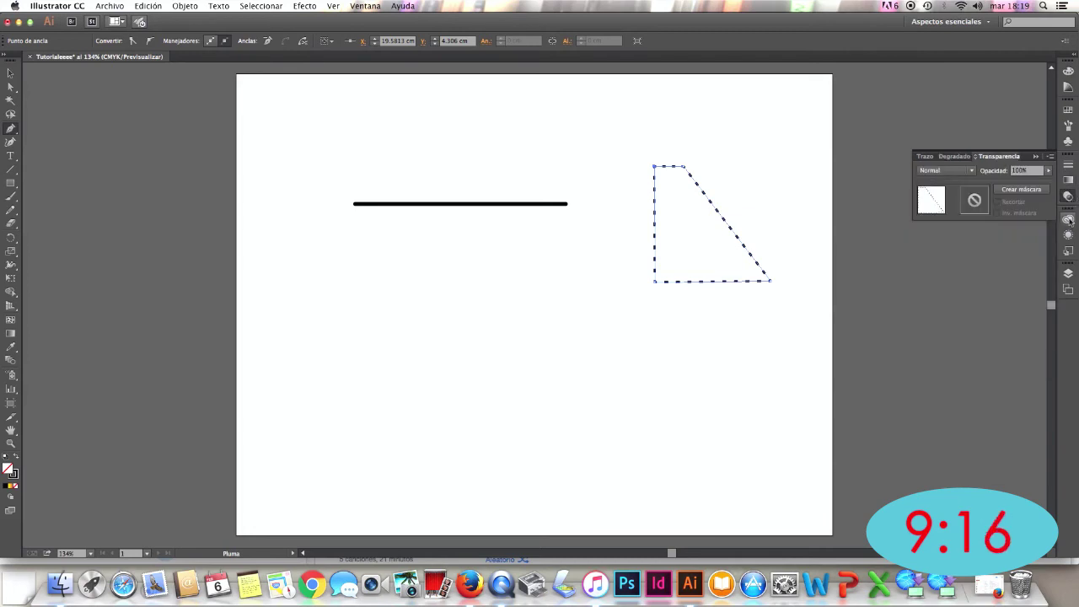
left_click(1069, 220)
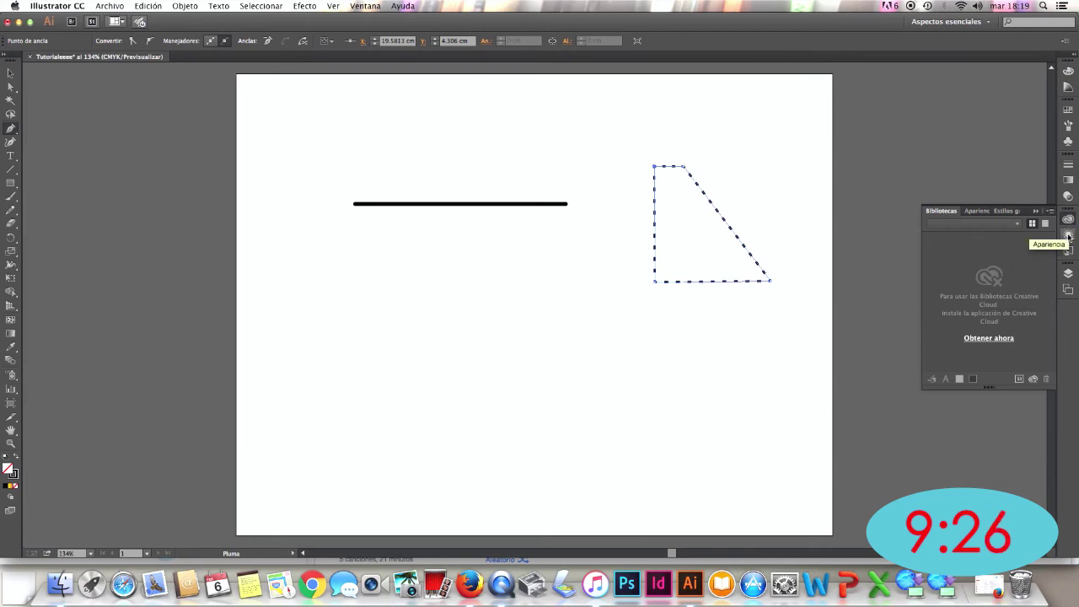
Step: Apply the light-blue gradient graphic style to the trapezoid, then view the Layers and Artboards panels
left_click(1068, 236)
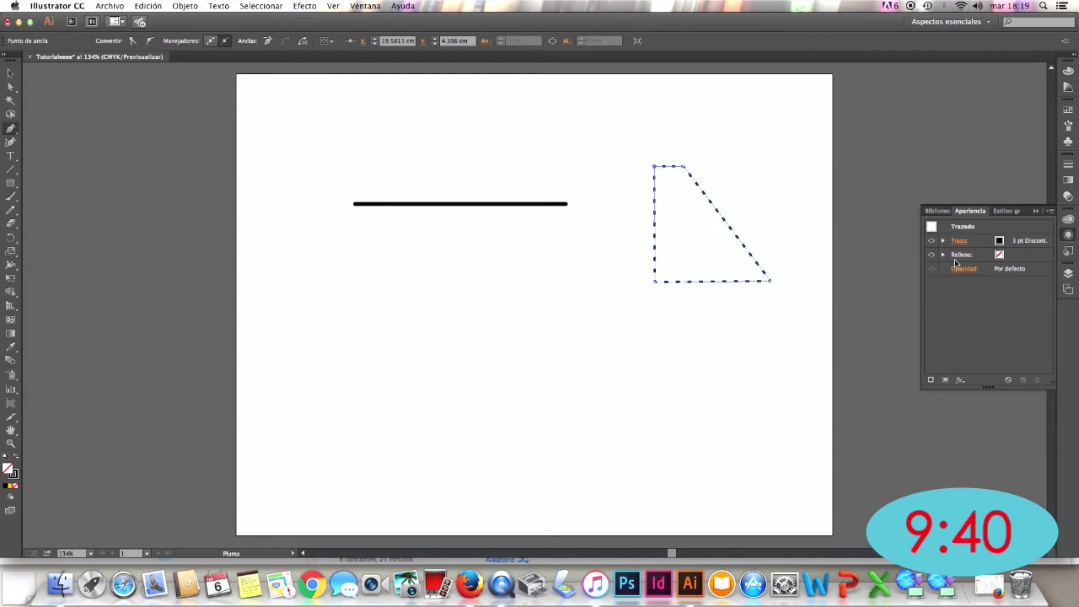
key("shift+F5")
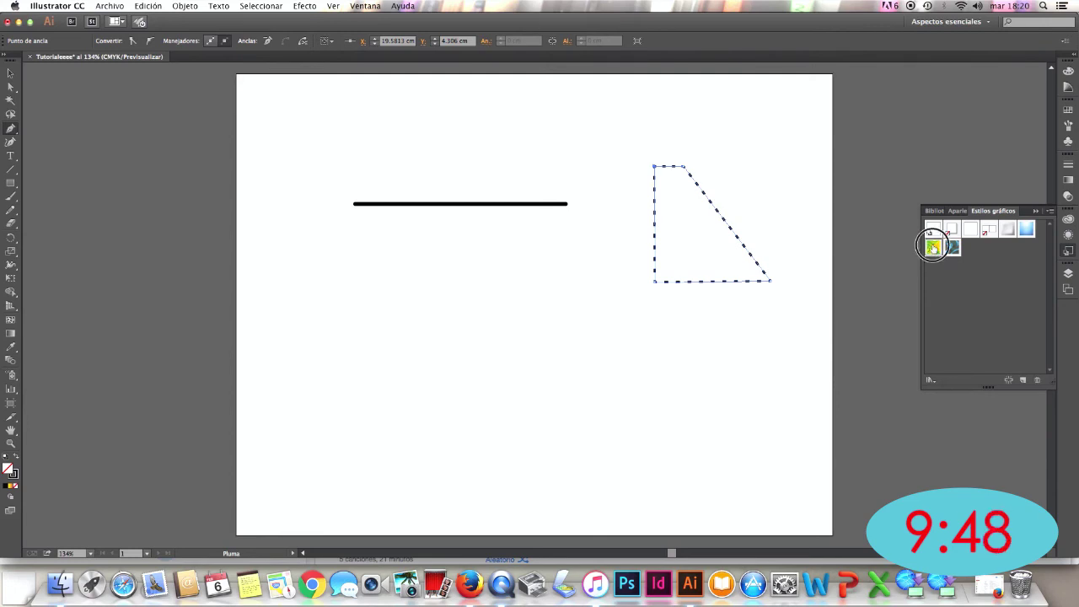
left_click(932, 247)
left_click(953, 247)
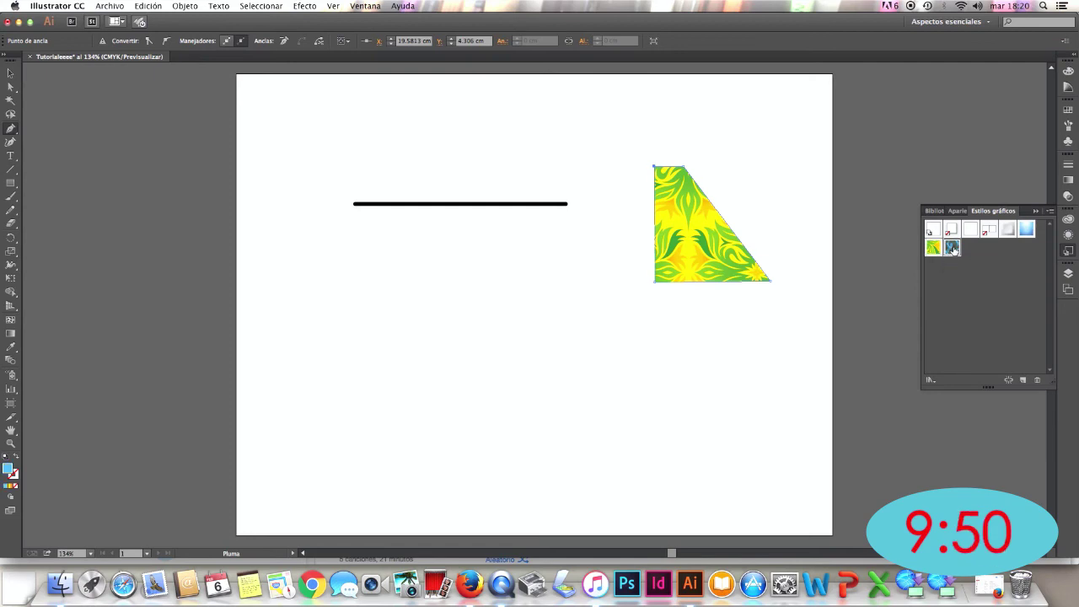
left_click(1028, 231)
key("F7")
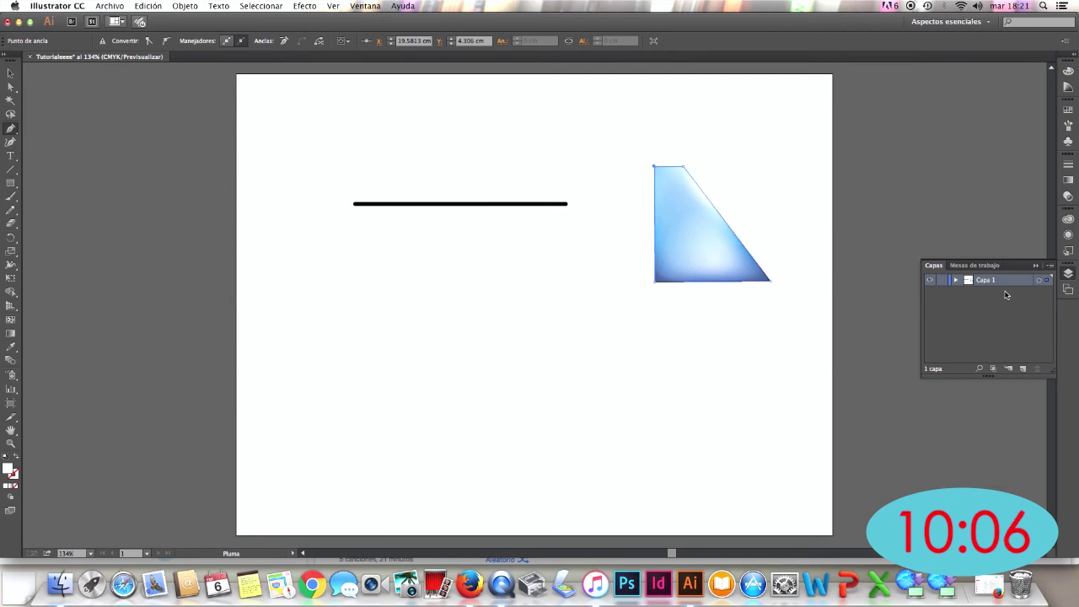
left_click(1067, 290)
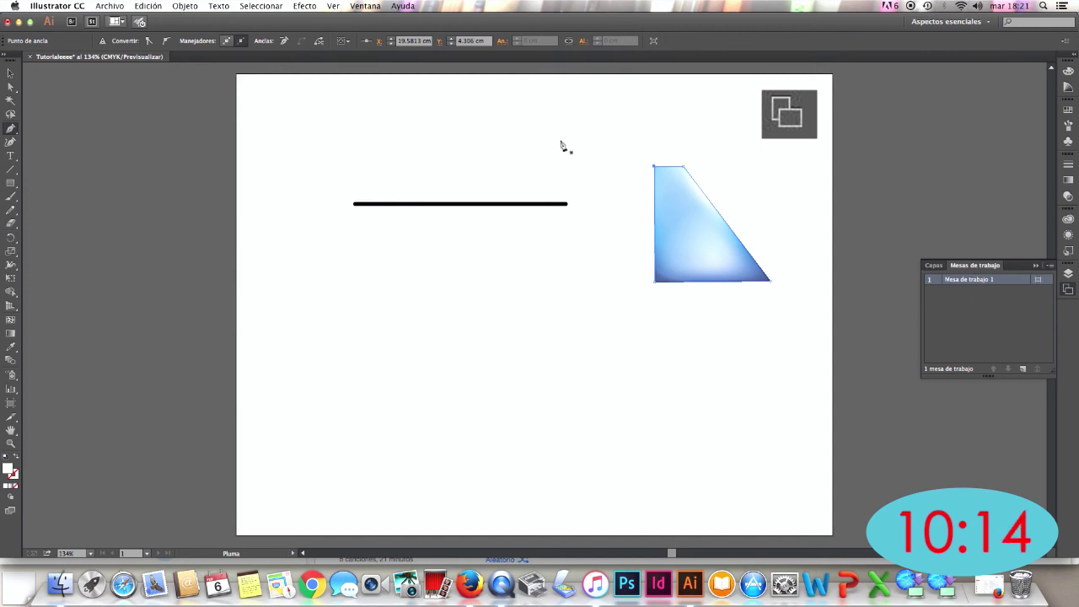
Step: Open and cancel Document Setup, undo a stray Pen point, and close the Artboards list
left_click(109, 6)
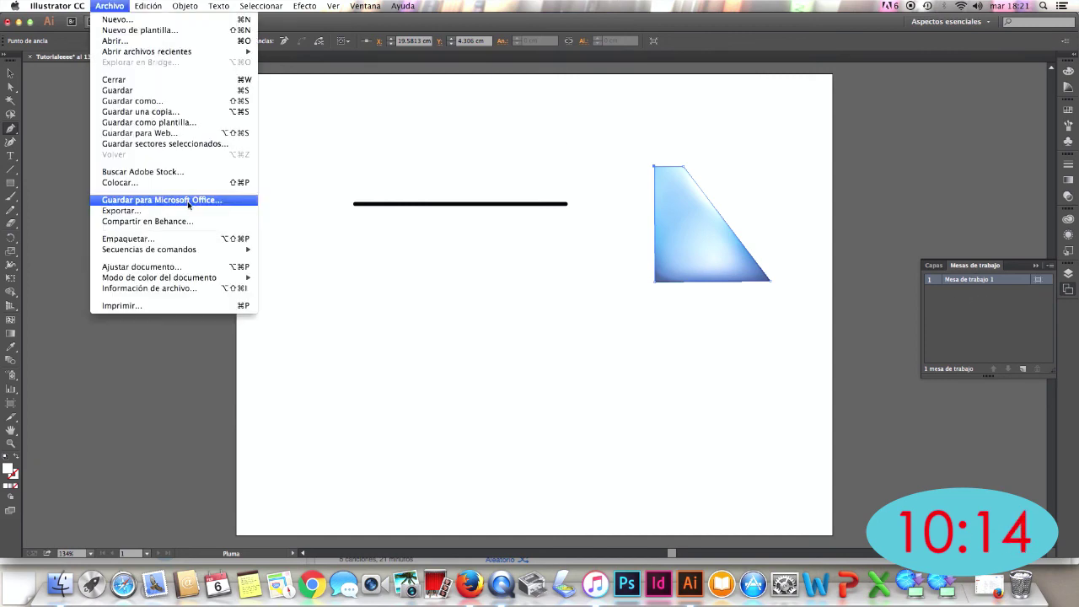
left_click(179, 268)
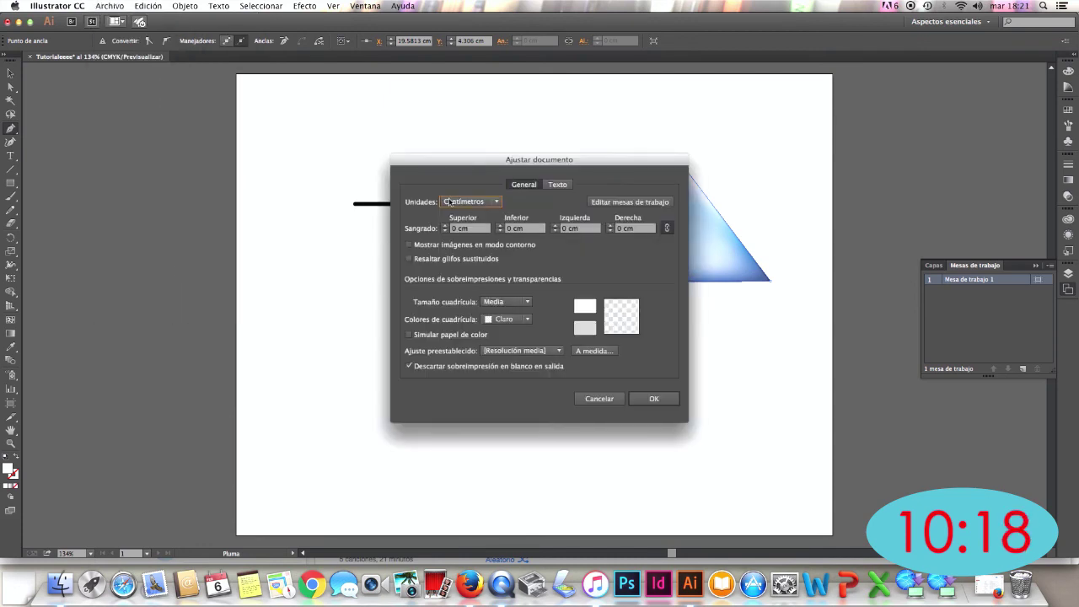
left_click(603, 400)
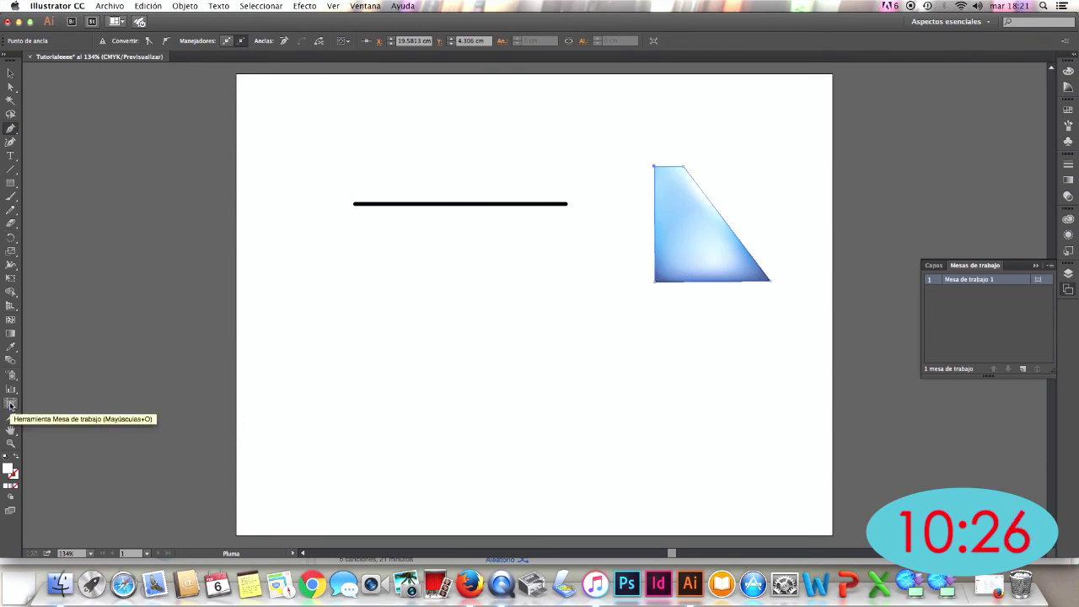
left_click(946, 408)
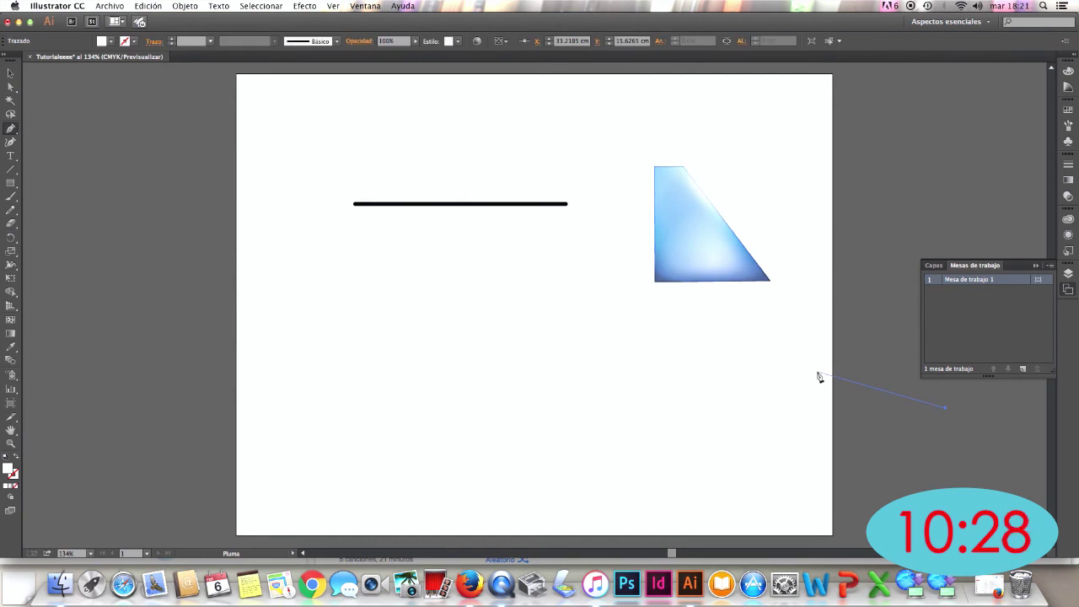
key("ctrl+z")
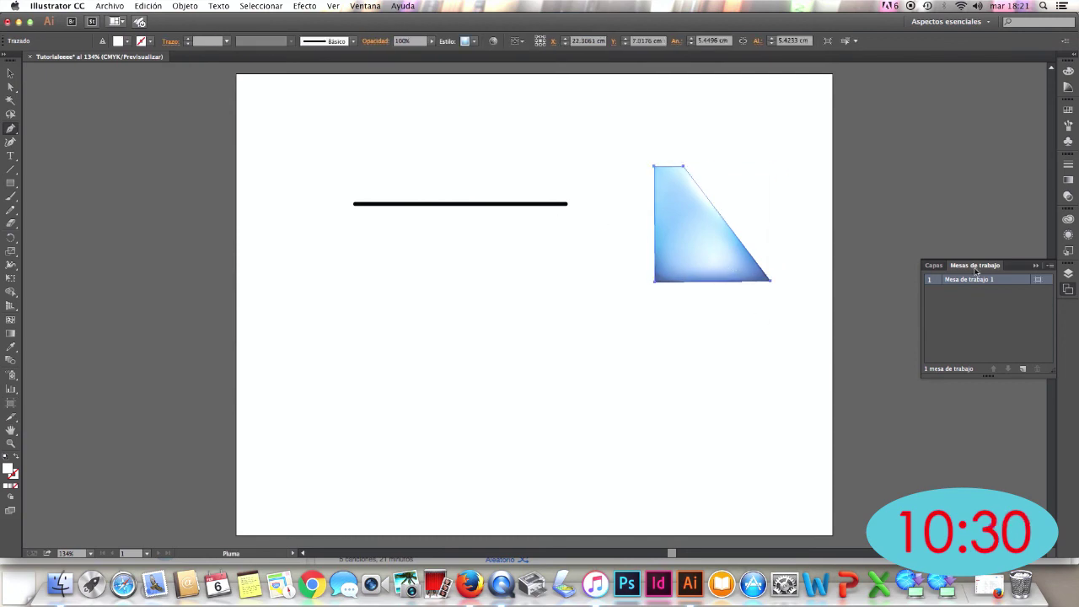
left_click(1036, 266)
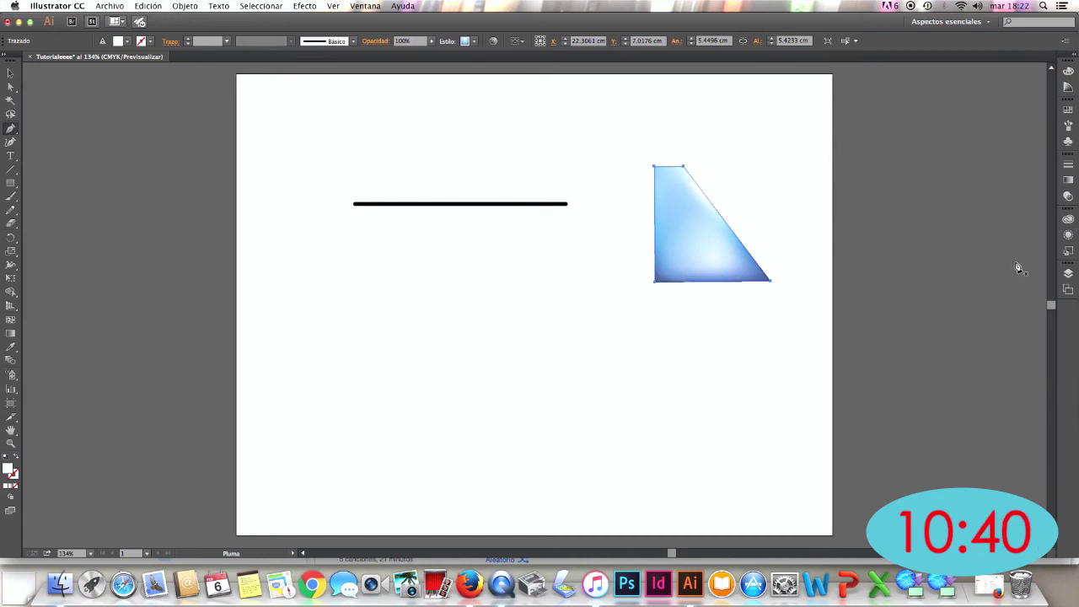
left_click(332, 6)
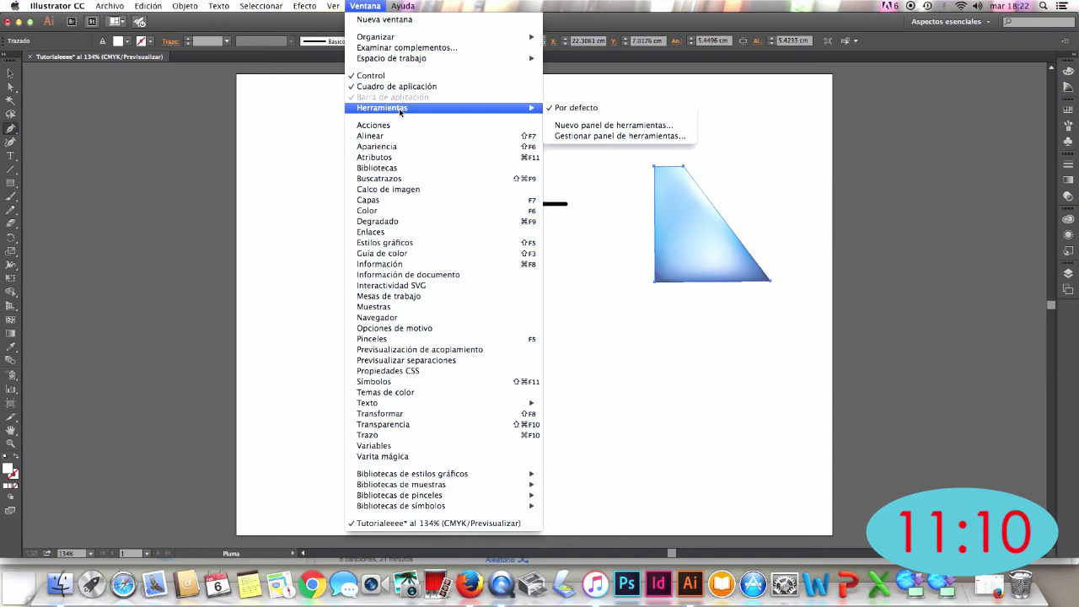
mouse_move(381, 108)
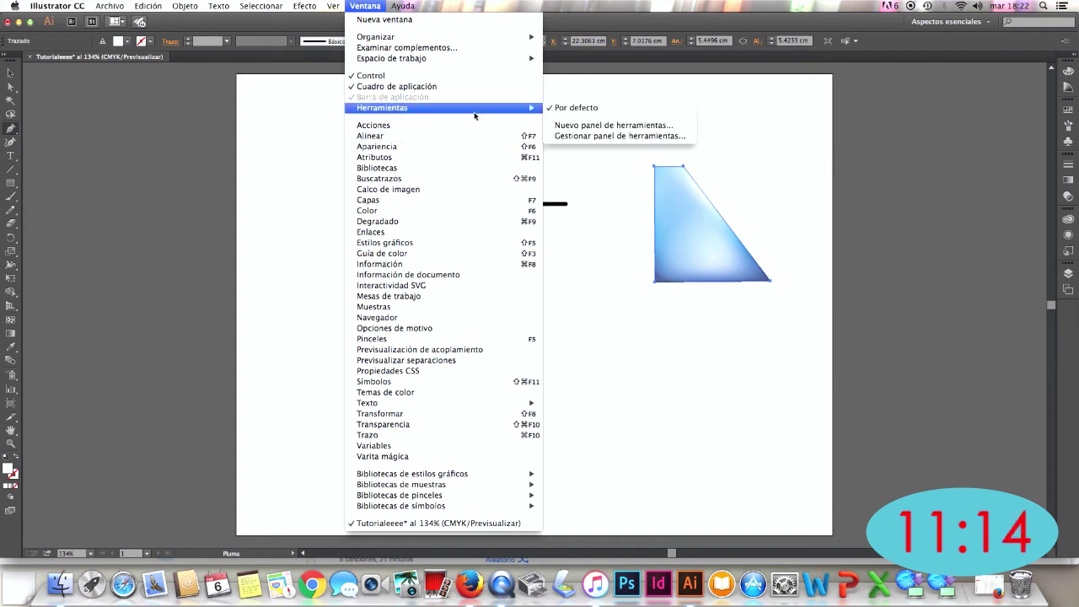
left_click(570, 108)
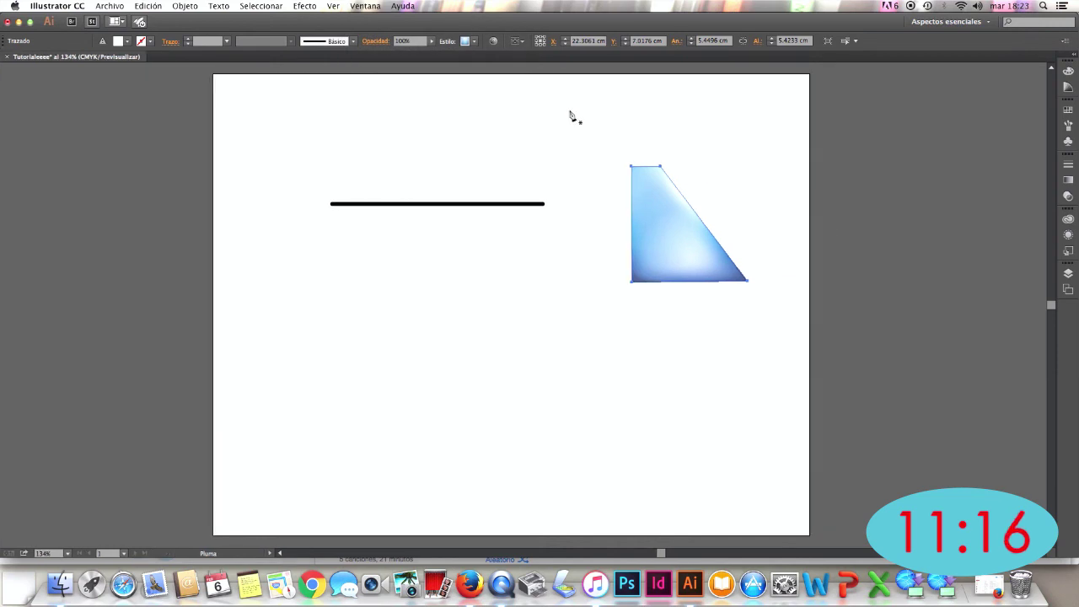
left_click(368, 11)
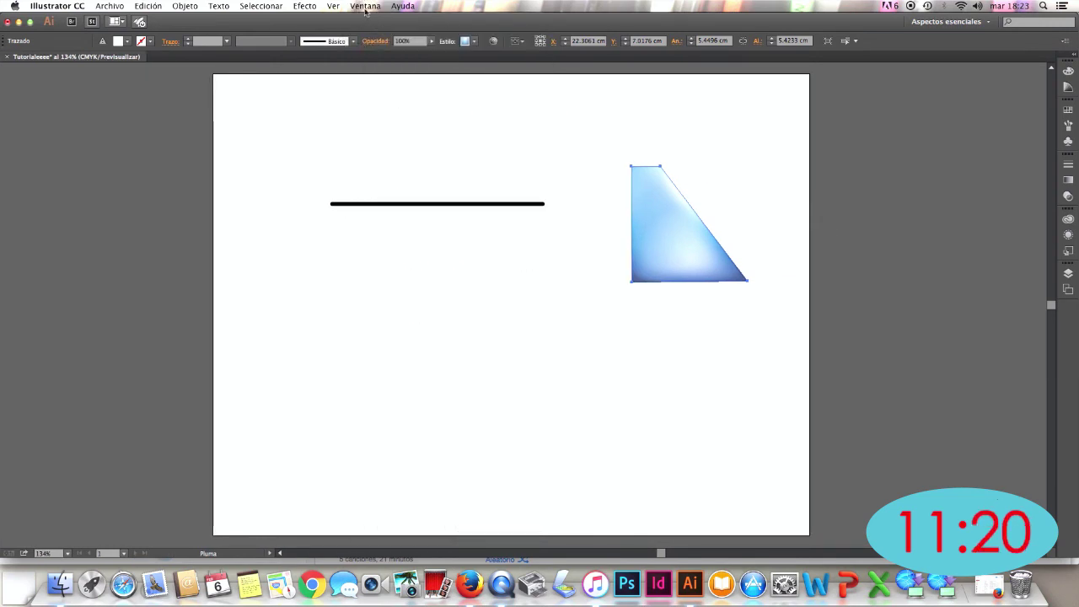
left_click(366, 6)
mouse_move(382, 108)
left_click(575, 108)
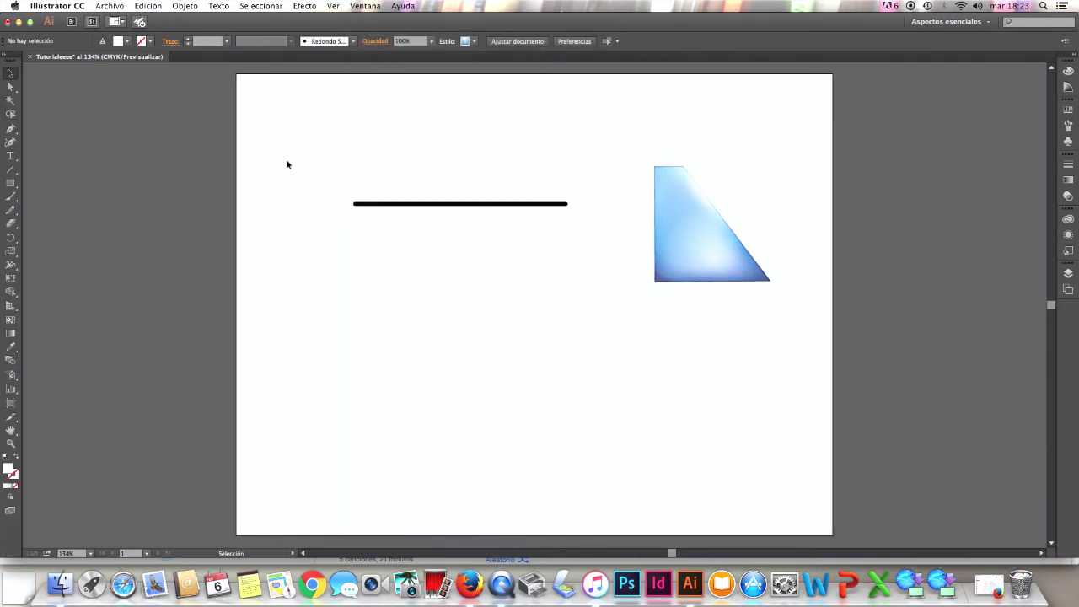